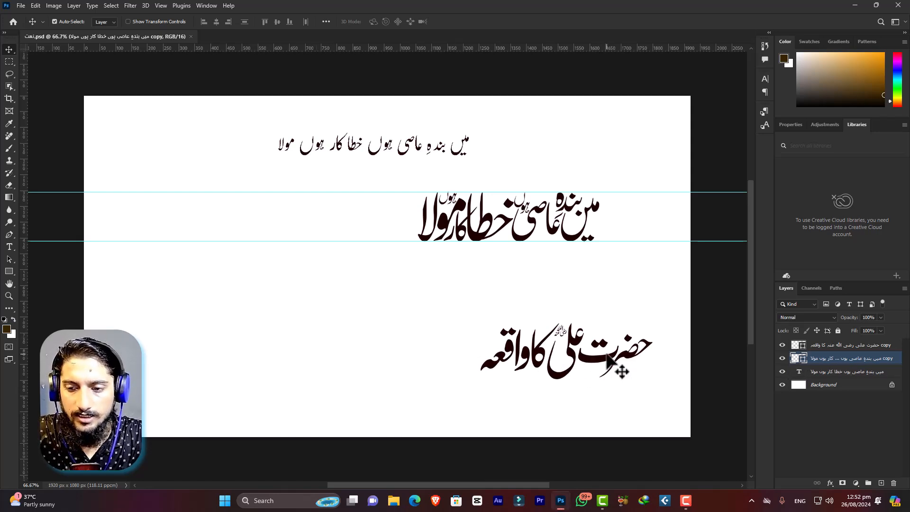
# - Move the lower Urdu calligraphy title toward the canvas's lower left and enlarge it to roughly twice its size
pyautogui.moveTo(608, 355); pyautogui.dragTo(434, 328)
pyautogui.hotkey('ctrl', 't')
pyautogui.moveTo(561, 323); pyautogui.dragTo(640, 322)
pyautogui.moveTo(530, 337); pyautogui.dragTo(383, 337)
pyautogui.press('Return')
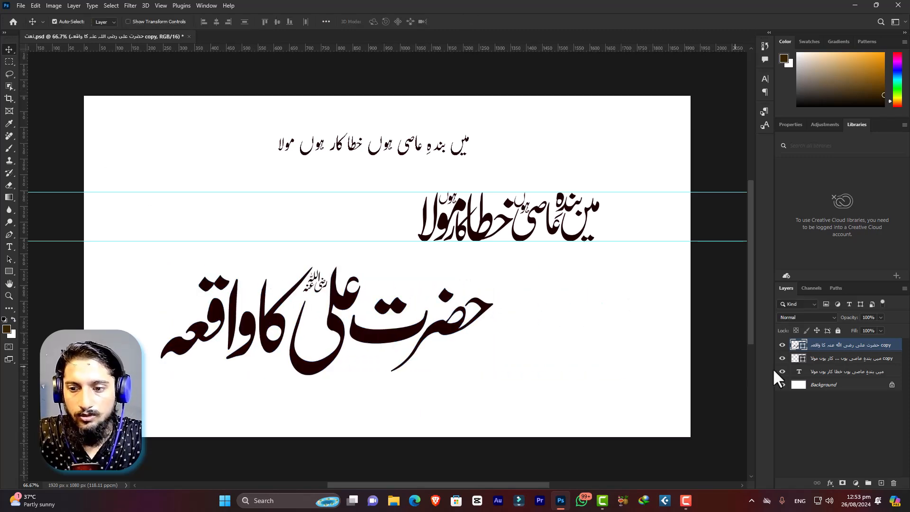
pyautogui.rightClick(837, 346)
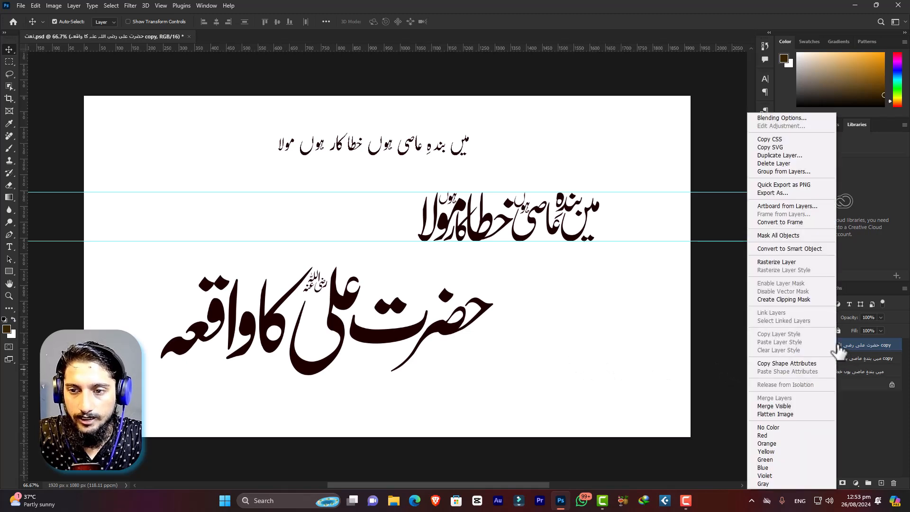
pyautogui.click(781, 118)
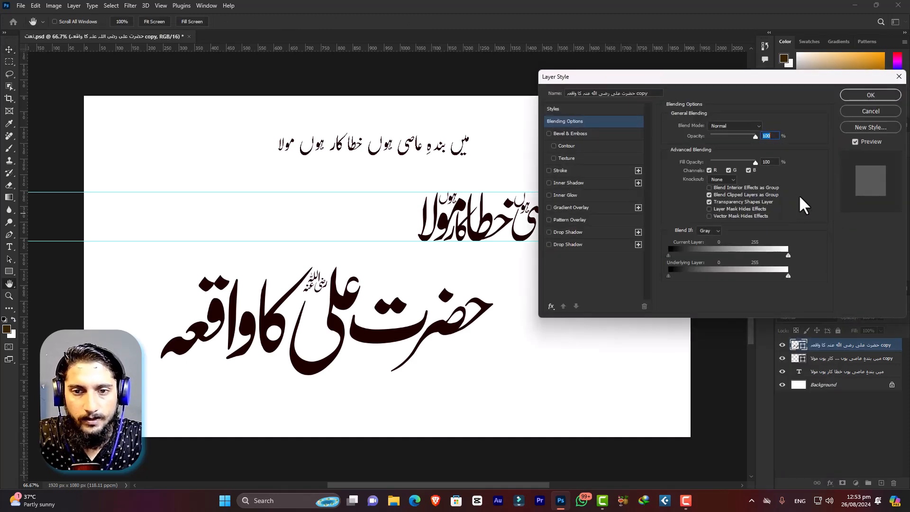
pyautogui.click(549, 134)
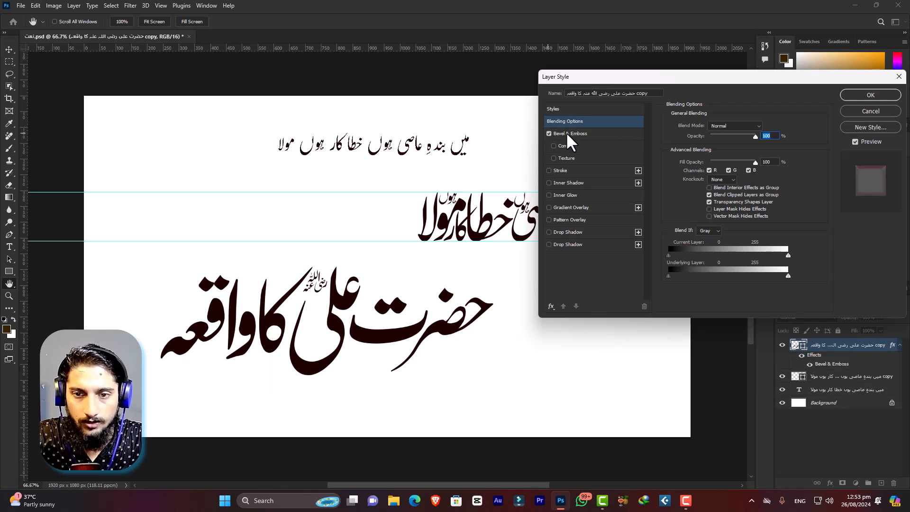
pyautogui.click(568, 133)
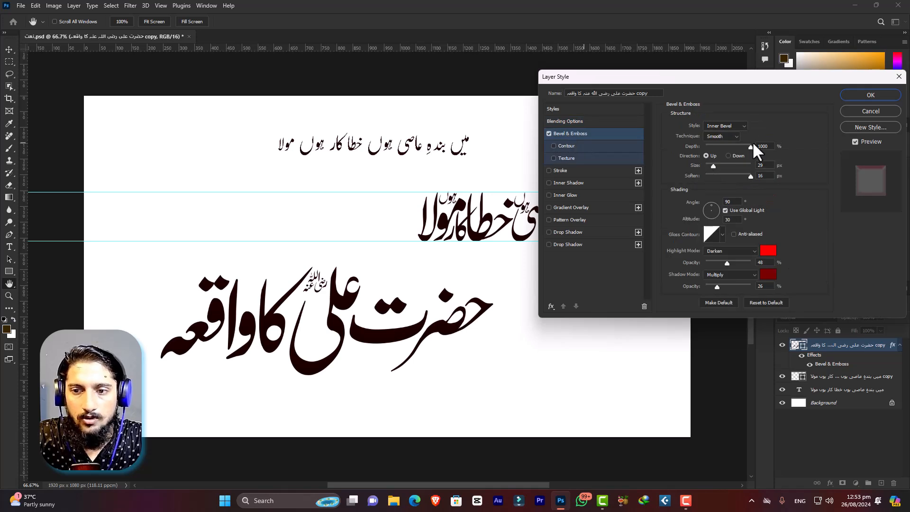
pyautogui.moveTo(748, 147); pyautogui.dragTo(695, 146)
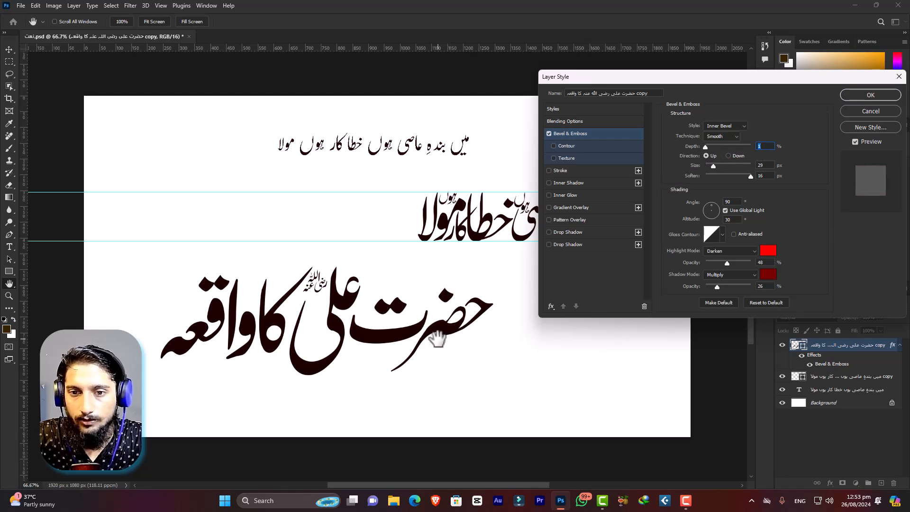
pyautogui.click(868, 111)
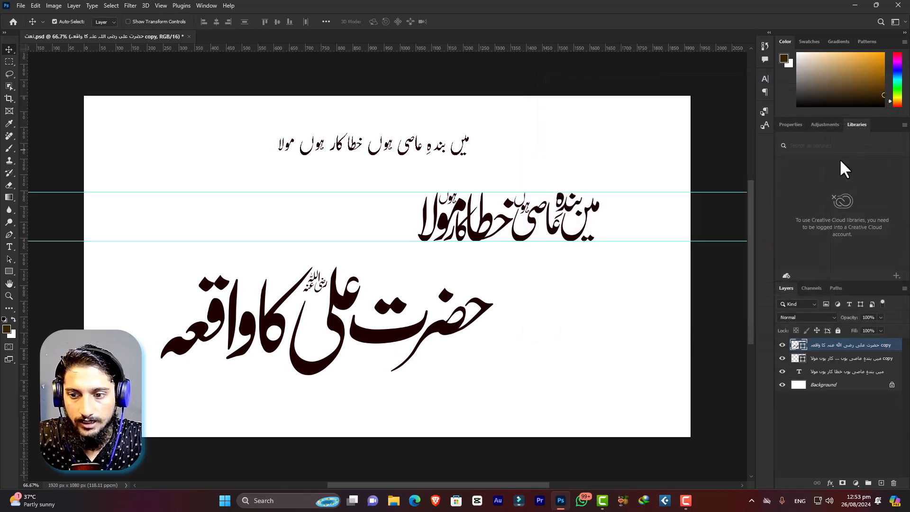
# - Change the large calligraphy title's fill colour to pure red, ff0000
pyautogui.doubleClick(796, 348)
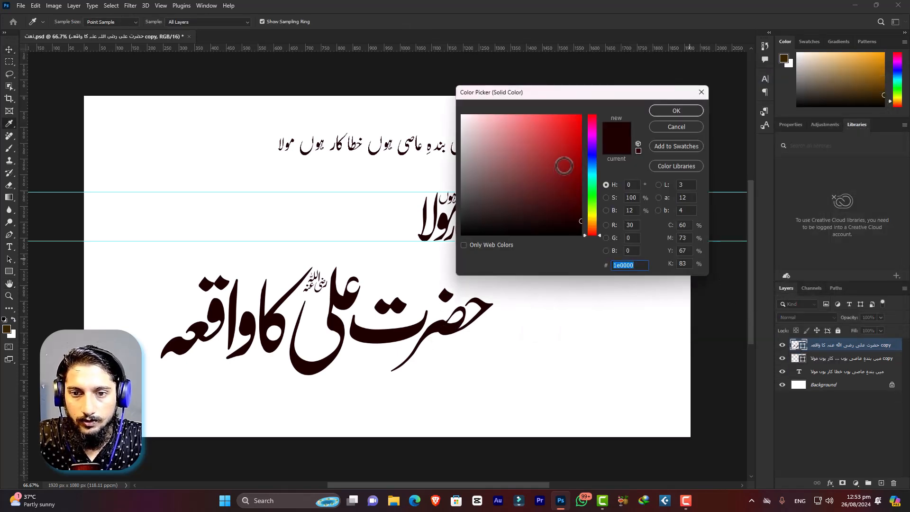
pyautogui.moveTo(563, 170); pyautogui.dragTo(589, 92)
pyautogui.moveTo(507, 136); pyautogui.dragTo(410, 75)
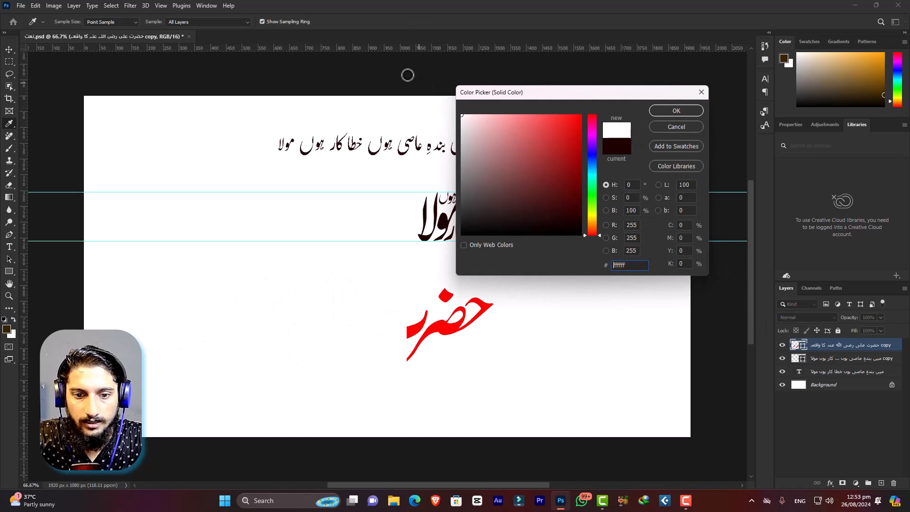
pyautogui.moveTo(560, 129); pyautogui.dragTo(583, 114)
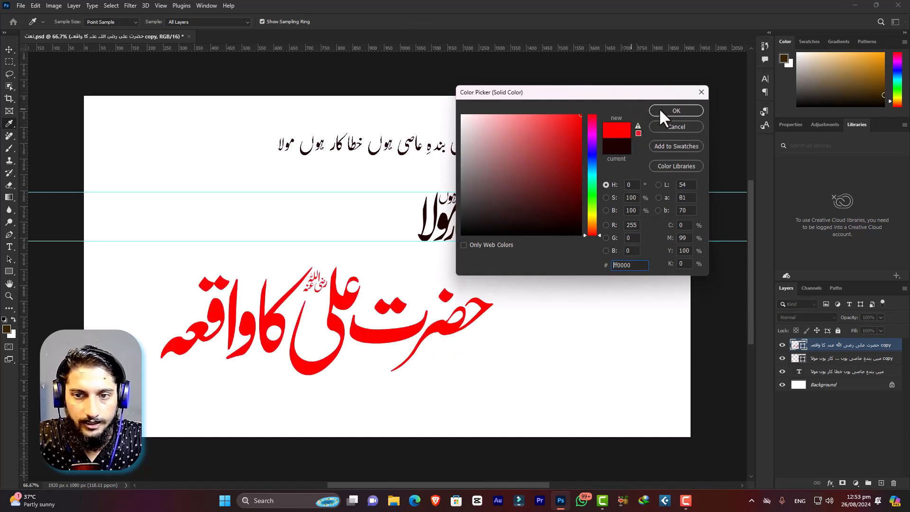
pyautogui.click(659, 108)
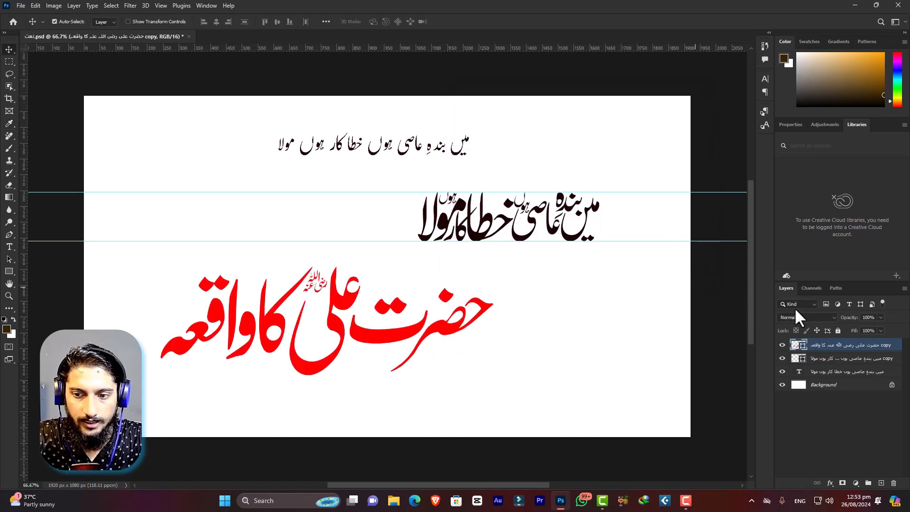
# - Add a Bevel & Emboss effect to the red title and reduce Soften and Size to 0 px and Depth to 1%
pyautogui.rightClick(828, 345)
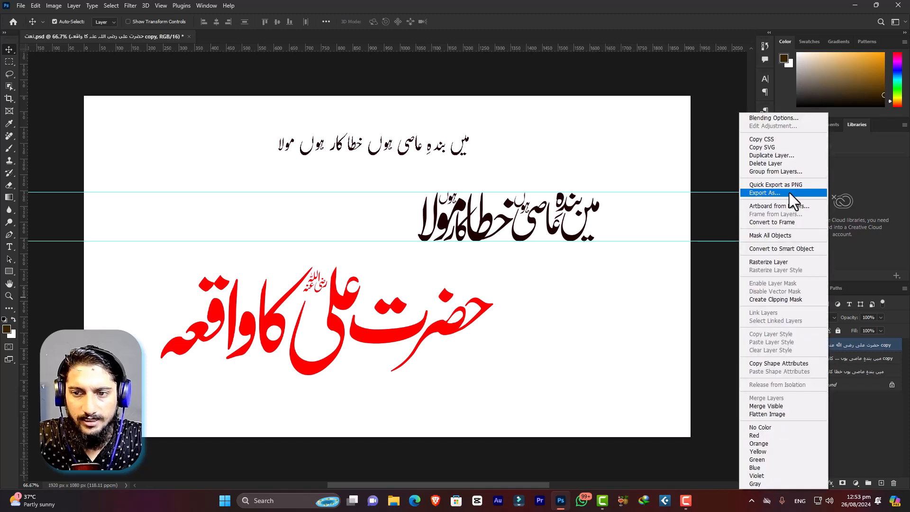
pyautogui.click(760, 119)
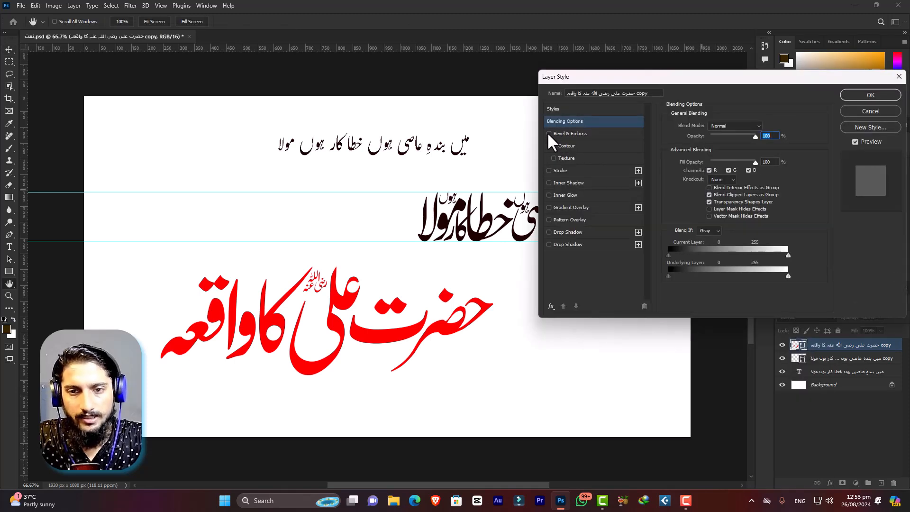
pyautogui.click(570, 135)
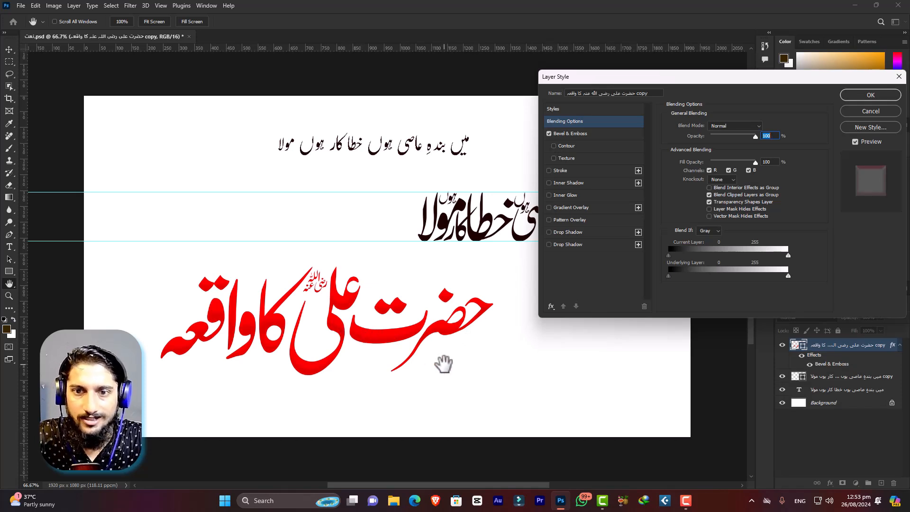
pyautogui.click(582, 133)
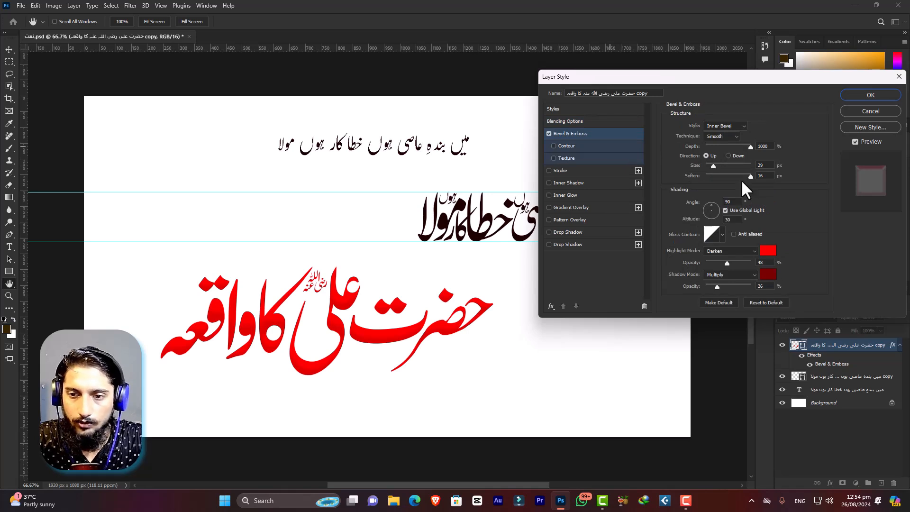
pyautogui.click(703, 173)
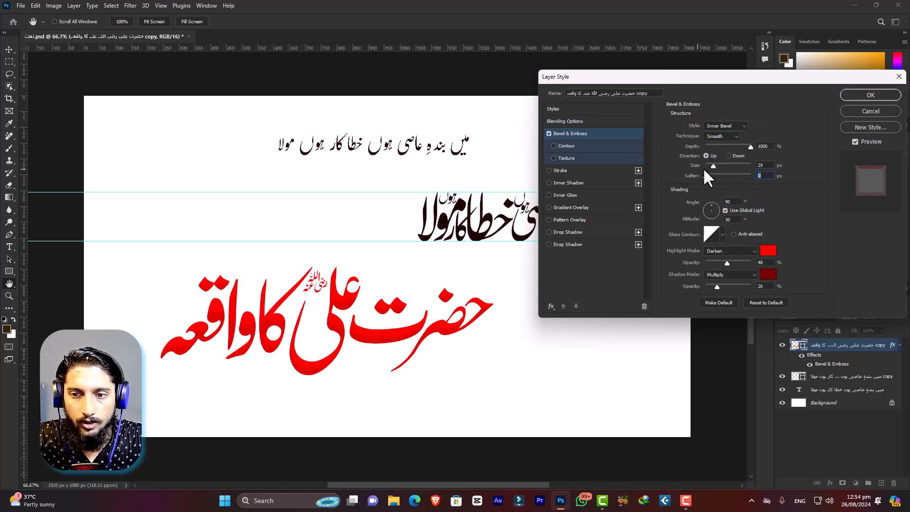
pyautogui.moveTo(713, 165); pyautogui.dragTo(678, 164)
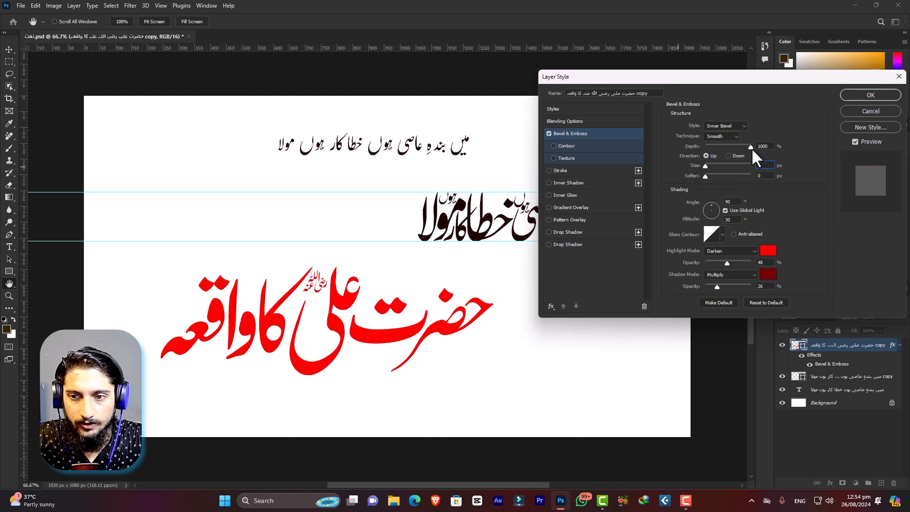
pyautogui.hotkey('shift', 'Tab')
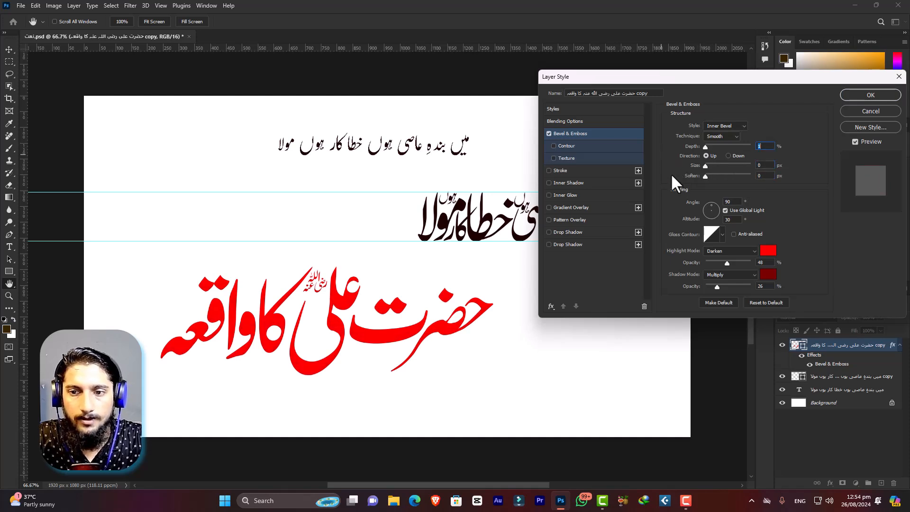
# - Try the Outer Bevel style on the red title with 719% depth and 68 px size
pyautogui.click(726, 126)
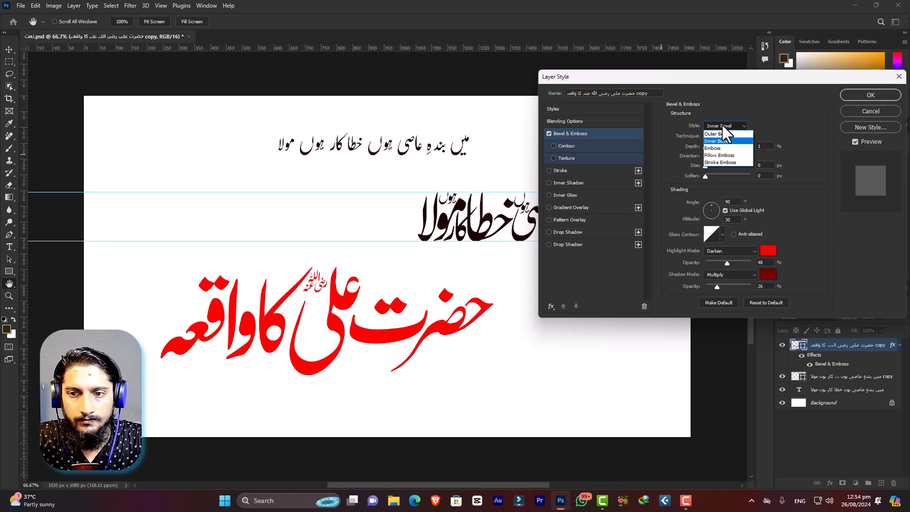
pyautogui.click(722, 133)
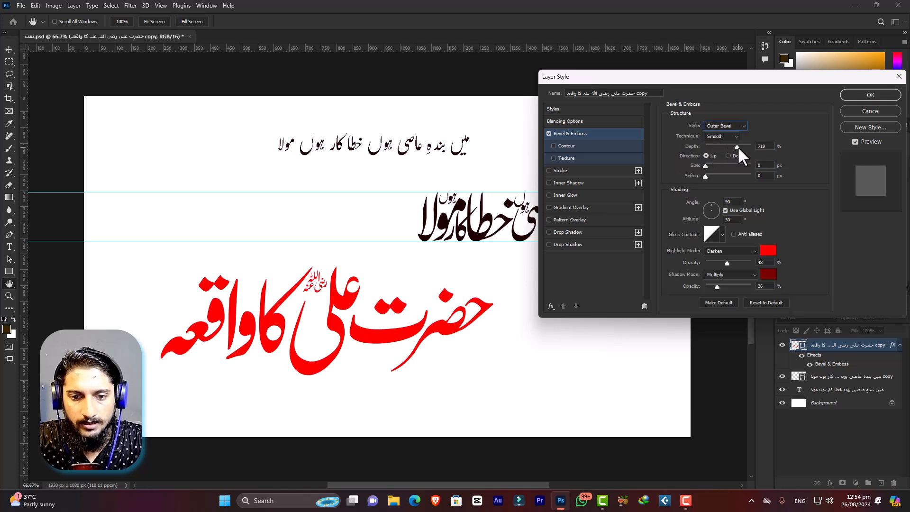
pyautogui.moveTo(704, 164); pyautogui.dragTo(719, 165)
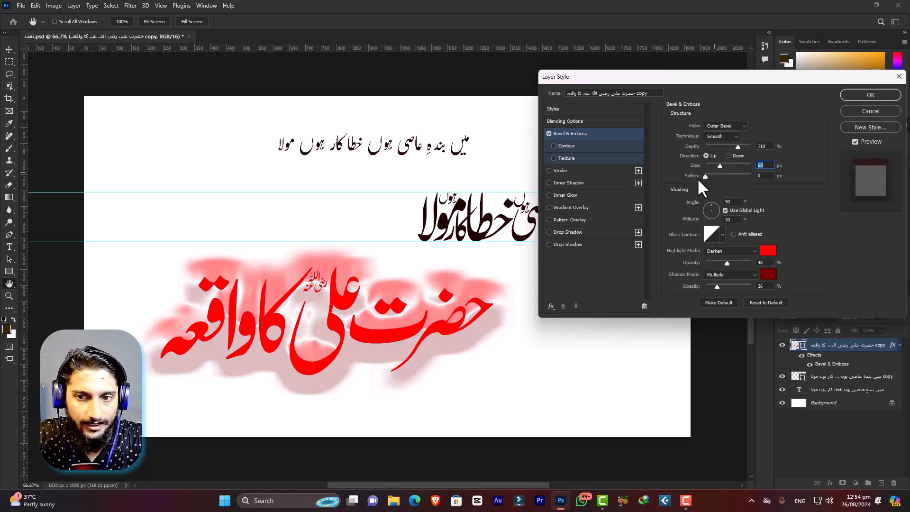
# - Set the title's bevel style to Inner Bevel with a depth of 448% and a size of 49 px
pyautogui.click(730, 125)
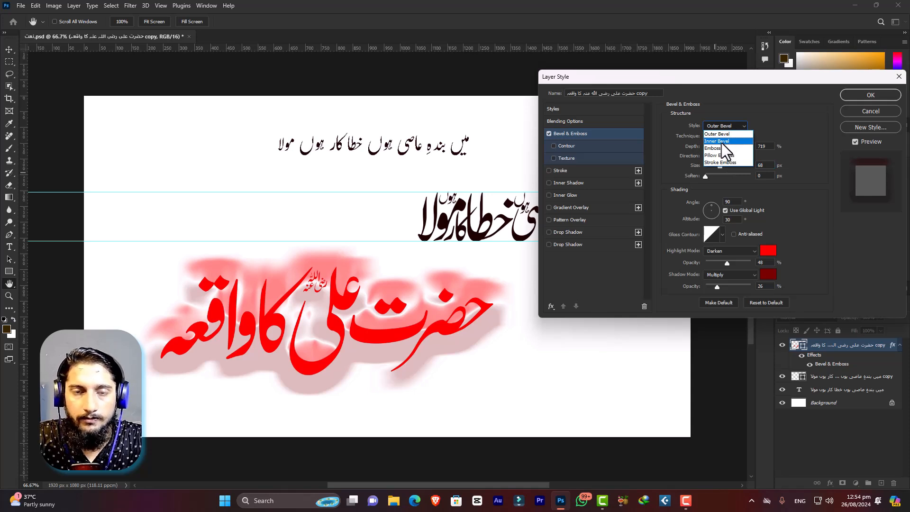
pyautogui.click(721, 141)
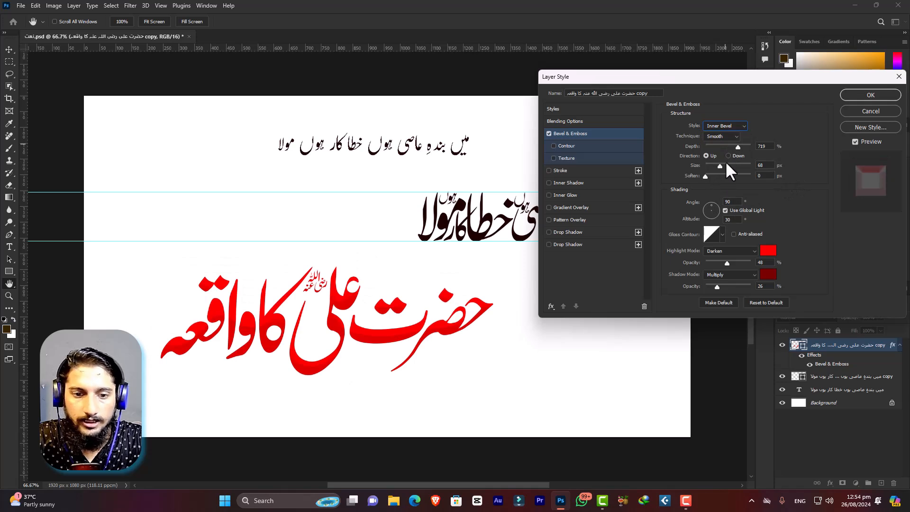
pyautogui.moveTo(718, 166); pyautogui.dragTo(696, 166)
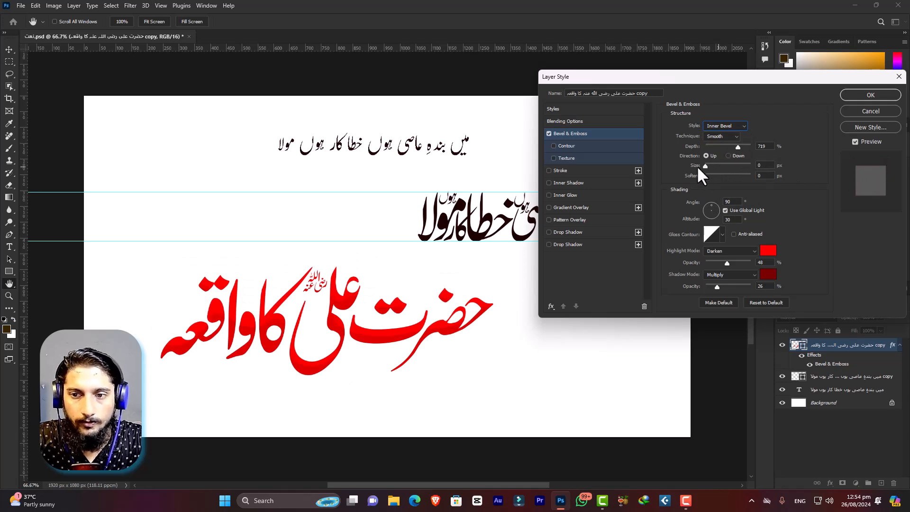
pyautogui.click(700, 146)
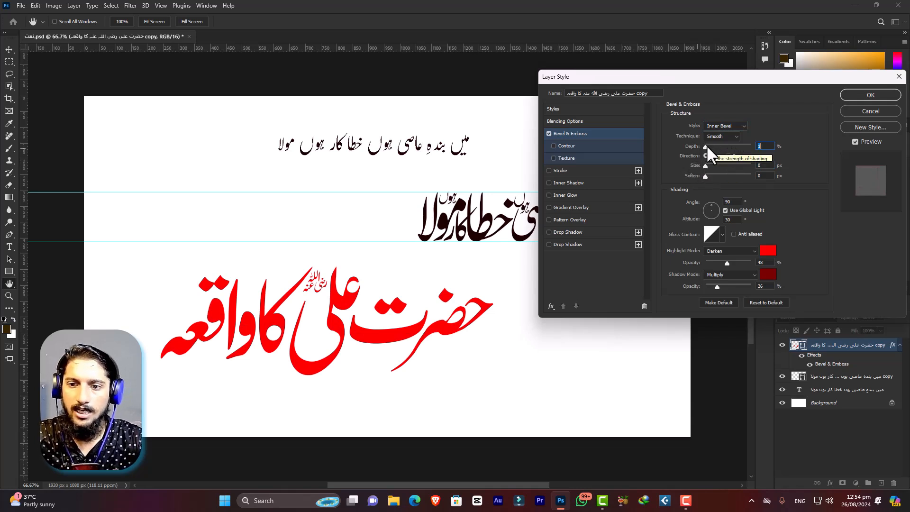
pyautogui.moveTo(705, 146); pyautogui.dragTo(726, 146)
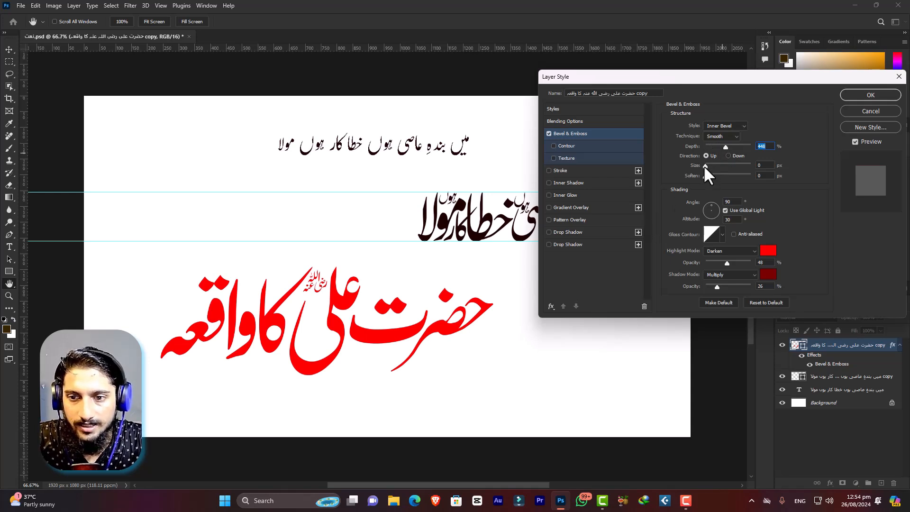
pyautogui.moveTo(705, 166); pyautogui.dragTo(716, 166)
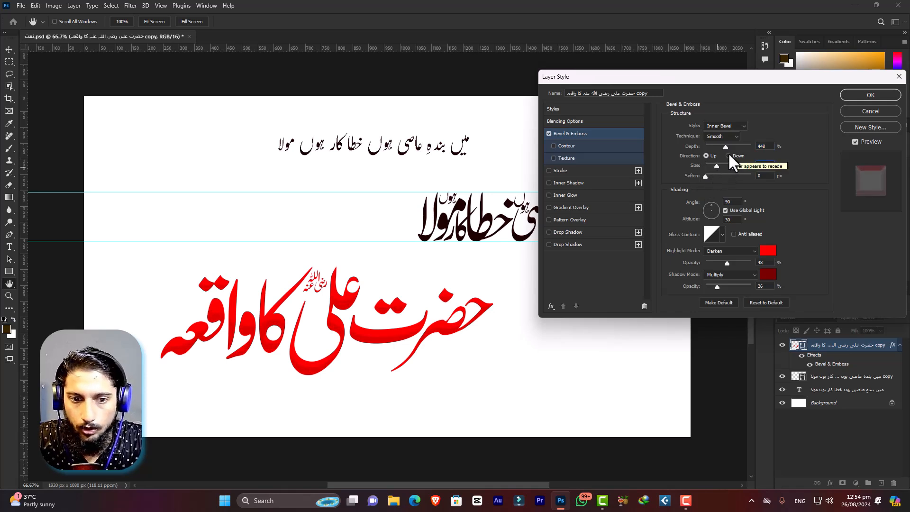
# - Compare the Down bevel direction with Up, keep Up, and set Soften to 3 px
pyautogui.click(729, 153)
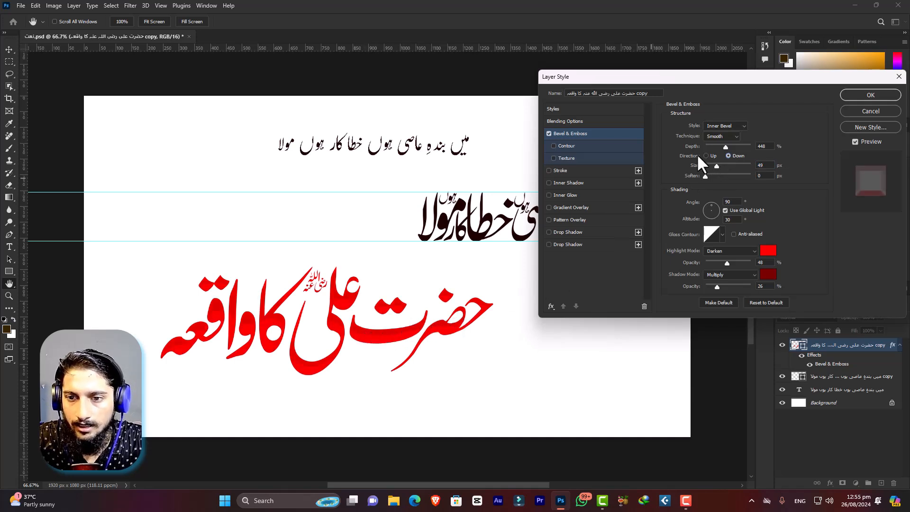
pyautogui.click(705, 155)
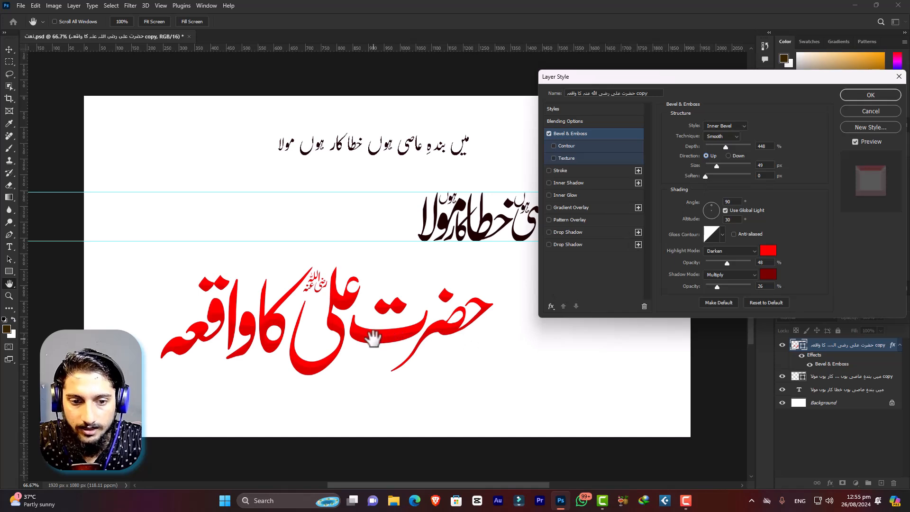
pyautogui.keyDown('alt'); pyautogui.scroll(3, 378, 338); pyautogui.keyUp('alt')
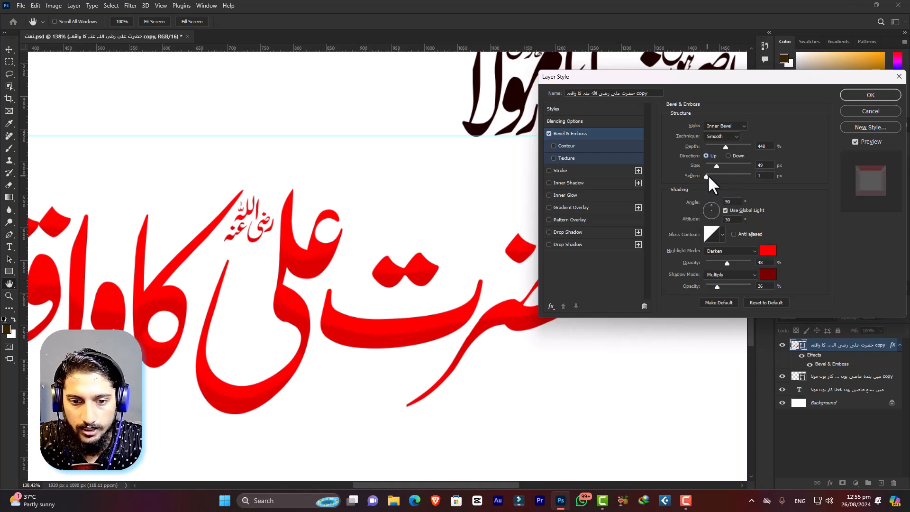
pyautogui.moveTo(723, 176); pyautogui.dragTo(729, 176)
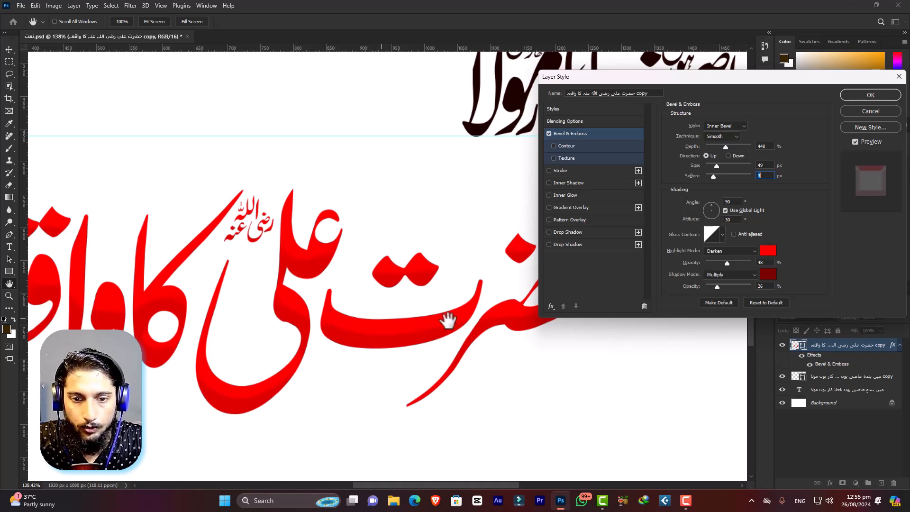
# - Adjust the bevel's light direction to an angle of -115° and an altitude of 42°
pyautogui.moveTo(709, 203); pyautogui.dragTo(702, 209)
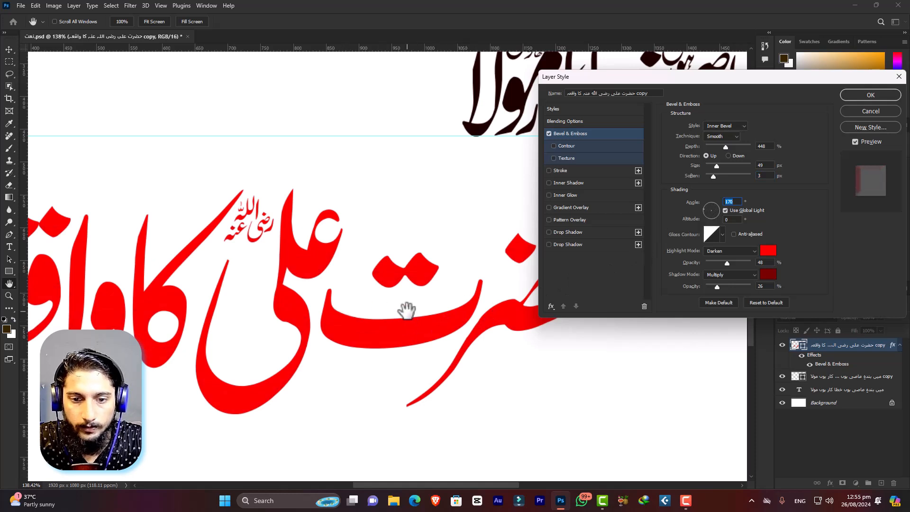
pyautogui.click(708, 205)
pyautogui.click(709, 217)
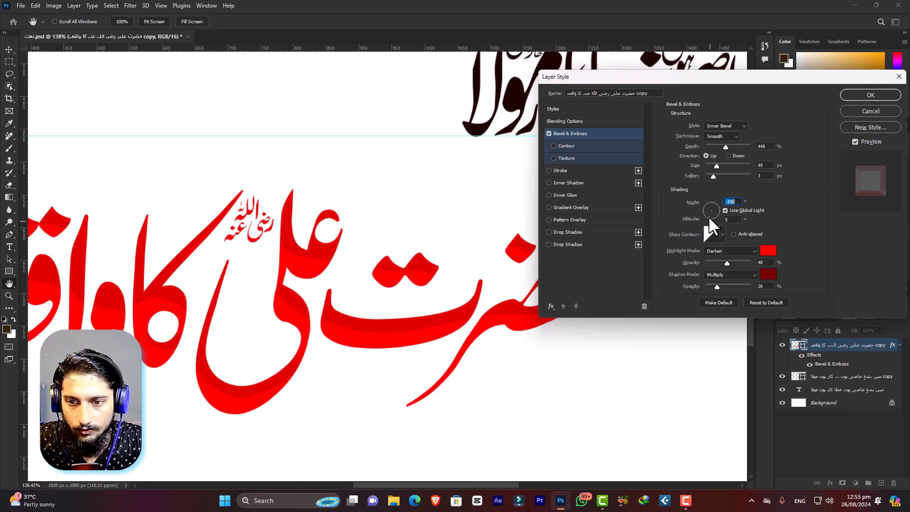
pyautogui.moveTo(709, 214)
pyautogui.mouseDown()
pyautogui.moveTo(707, 224)
pyautogui.moveTo(707, 215)
pyautogui.mouseUp()
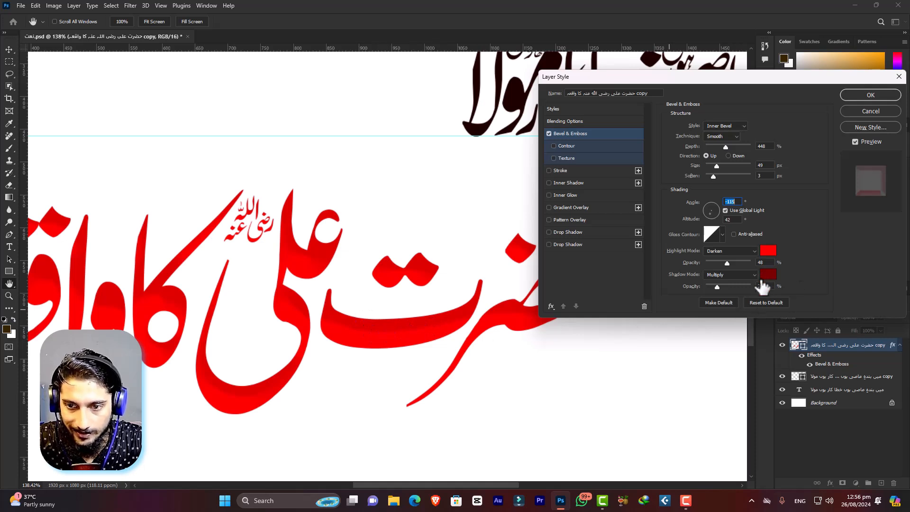
# - Try a magenta (f600ff) bevel highlight with the Normal highlight mode on the title, and restore red with Darken
pyautogui.click(769, 249)
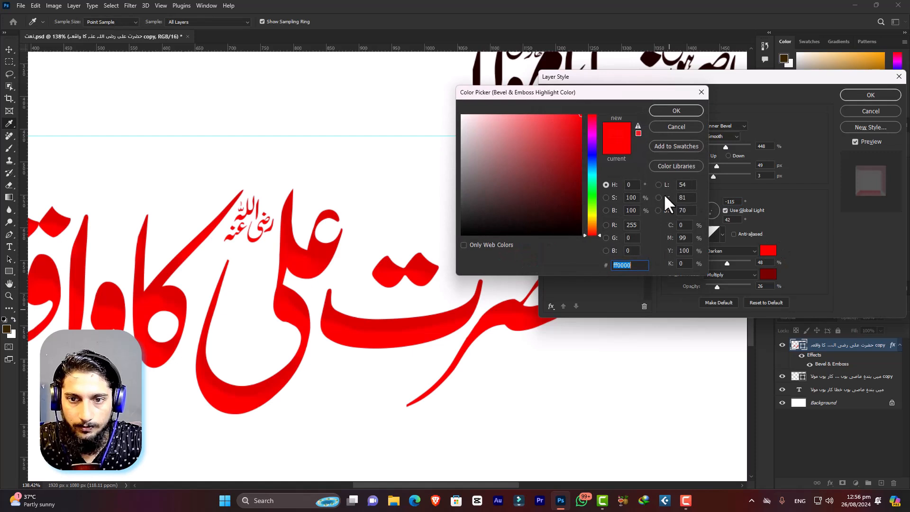
pyautogui.click(593, 134)
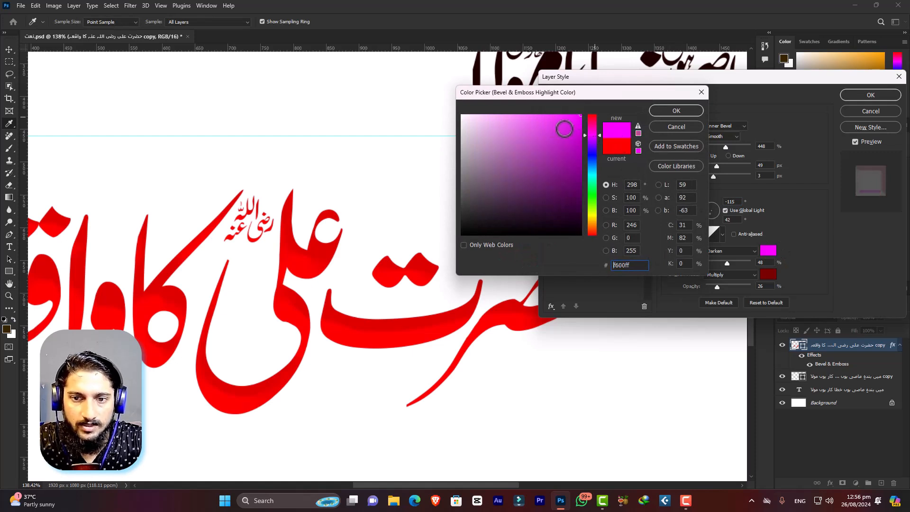
pyautogui.click(663, 111)
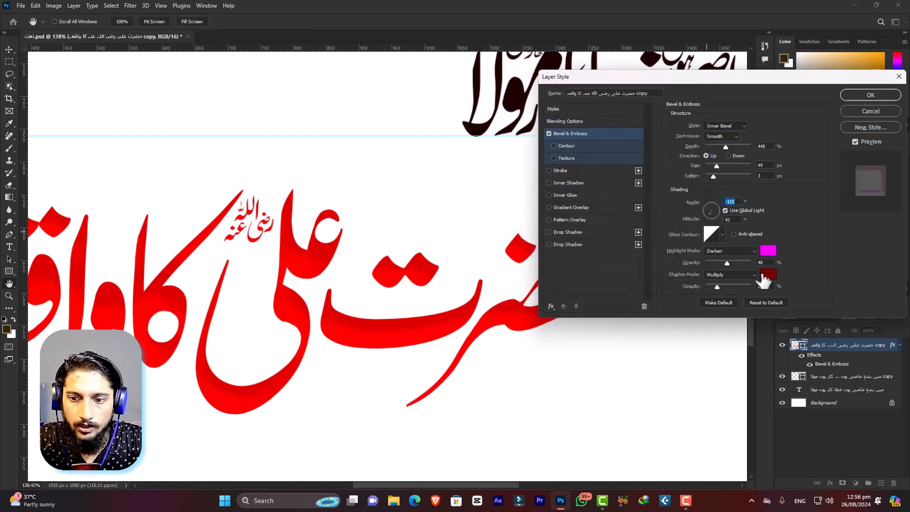
pyautogui.click(733, 251)
pyautogui.click(728, 260)
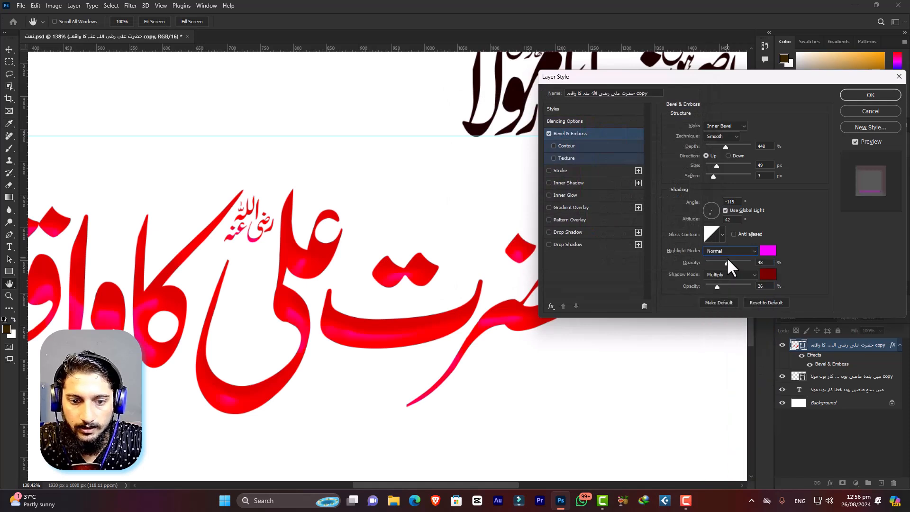
pyautogui.press('alt')
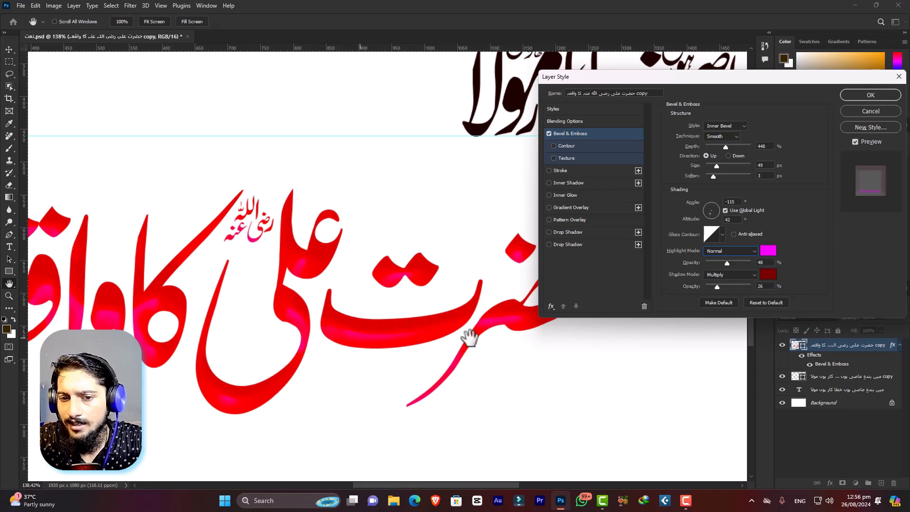
pyautogui.click(751, 250)
pyautogui.click(725, 275)
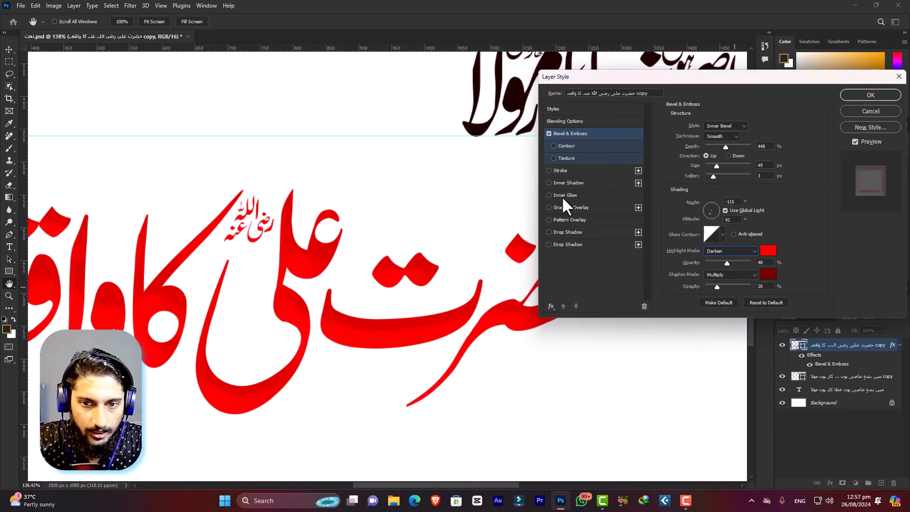
# - Add a Stroke effect to the title and set its colour to bright yellow (fffc00)
pyautogui.click(548, 170)
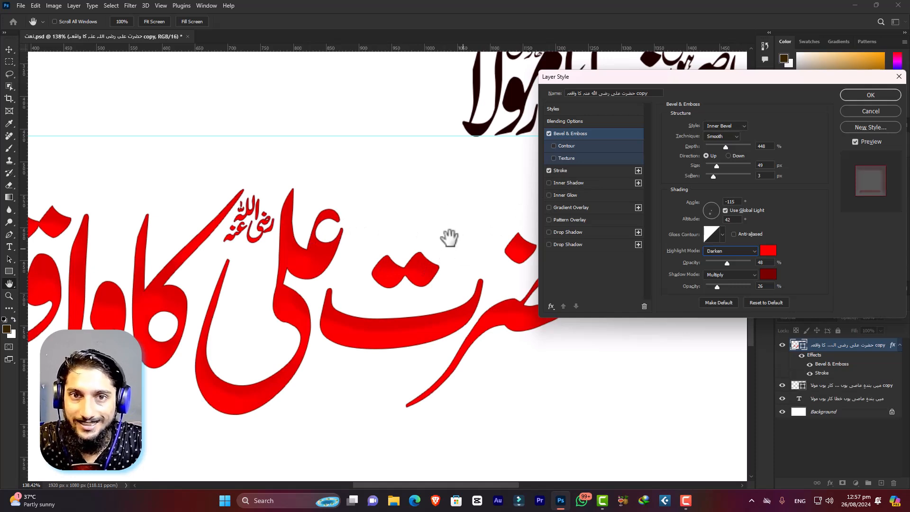
pyautogui.click(563, 171)
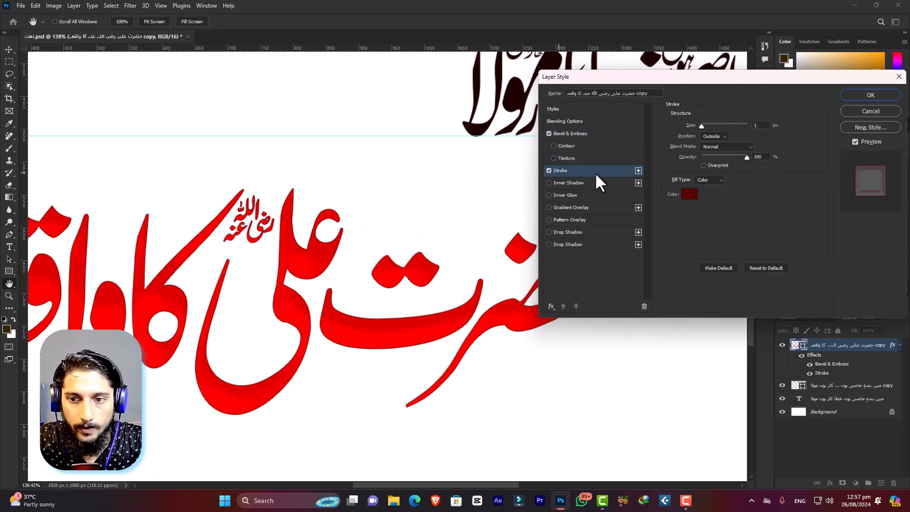
pyautogui.click(689, 194)
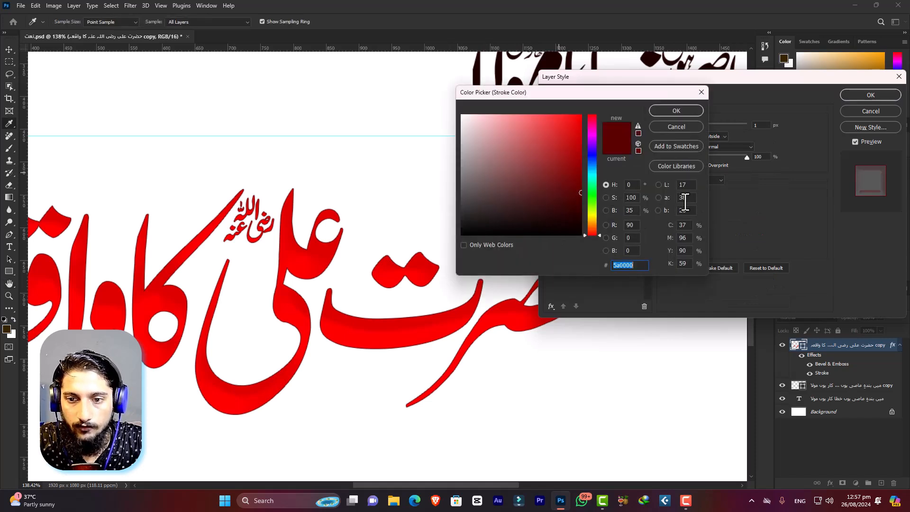
pyautogui.click(450, 105)
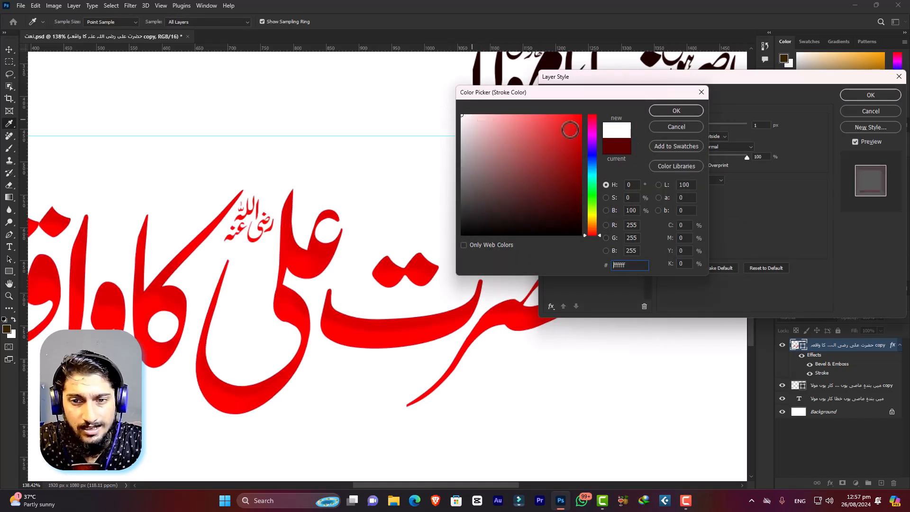
pyautogui.moveTo(571, 122); pyautogui.dragTo(585, 110)
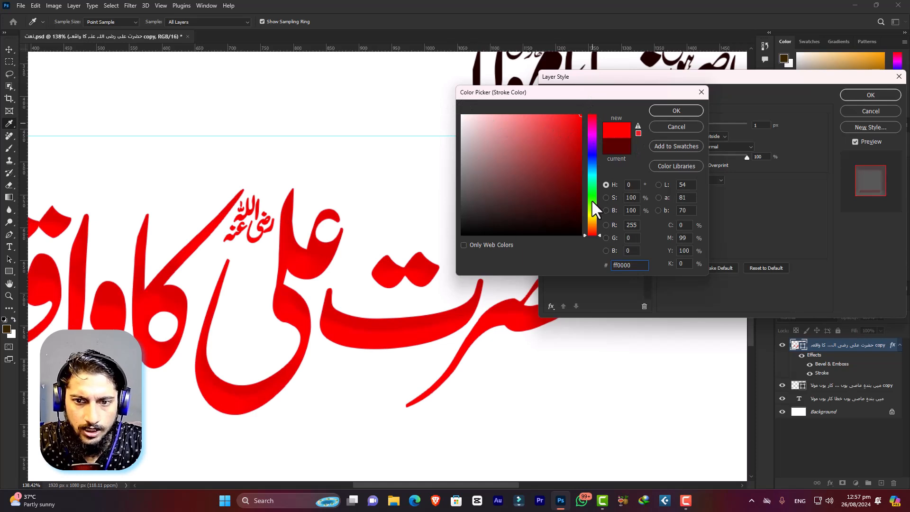
pyautogui.click(591, 200)
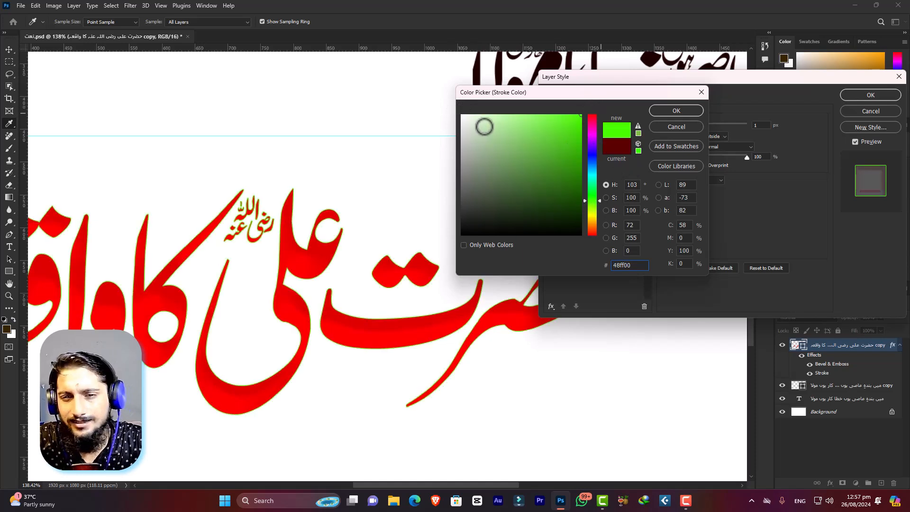
pyautogui.moveTo(600, 203); pyautogui.dragTo(599, 214)
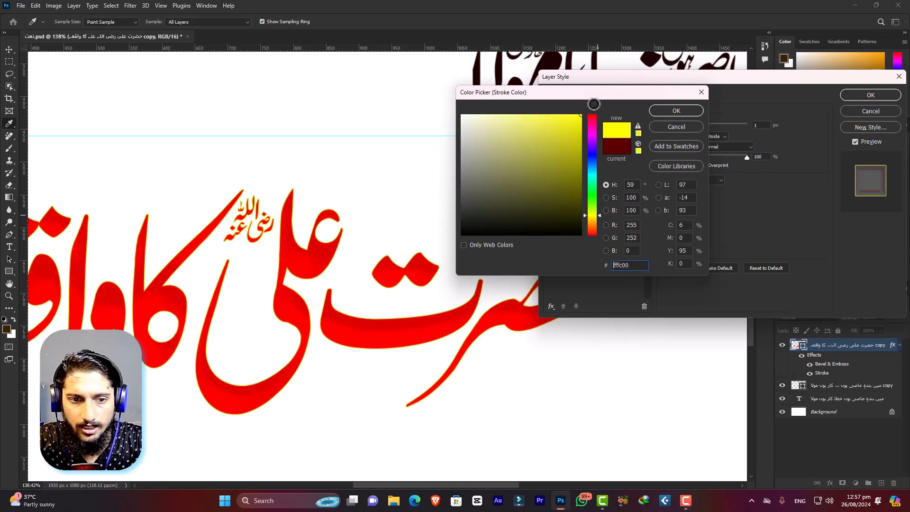
pyautogui.click(657, 110)
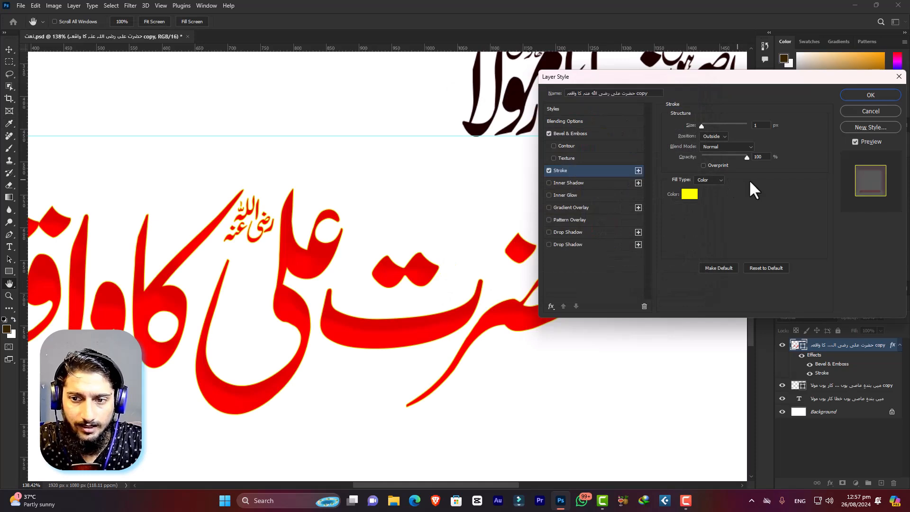
# - Try the yellow stroke at 9 px outside the letters, and positioned Inside with its size reduced to 2 px
pyautogui.moveTo(701, 125); pyautogui.dragTo(706, 125)
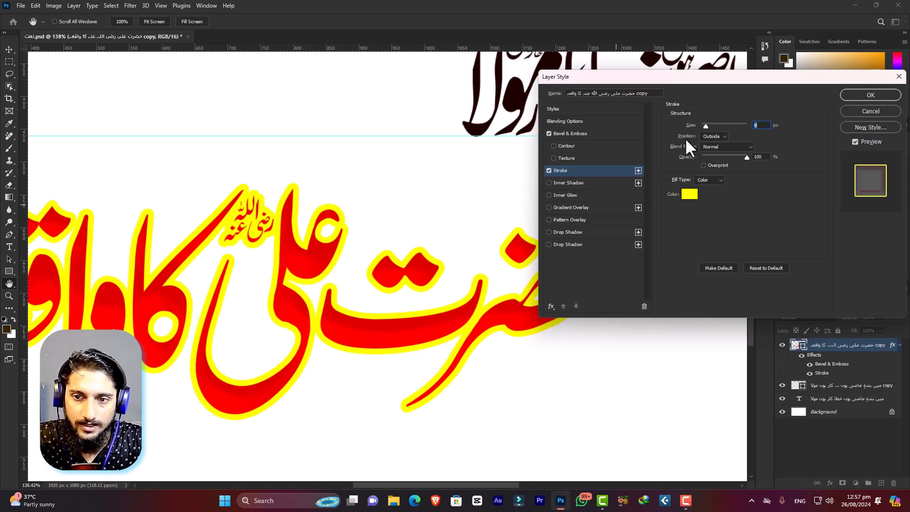
pyautogui.click(715, 136)
pyautogui.click(715, 148)
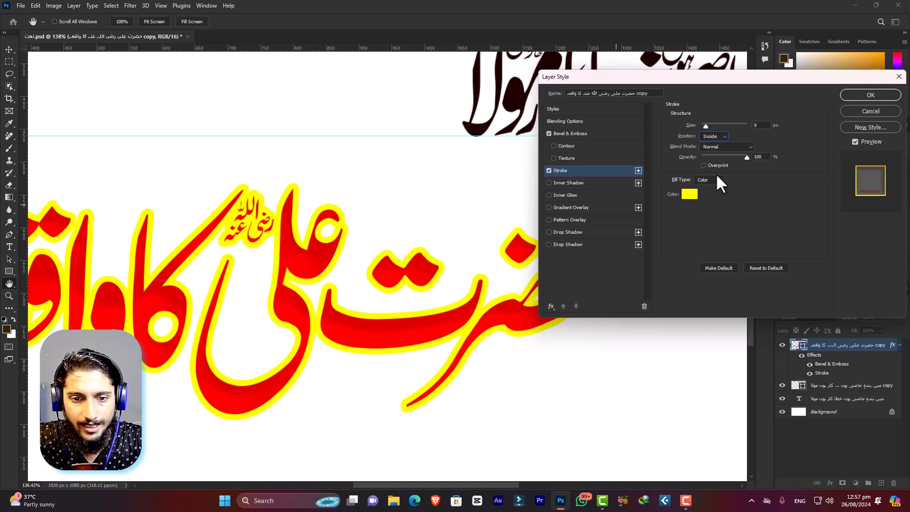
pyautogui.press('alt')
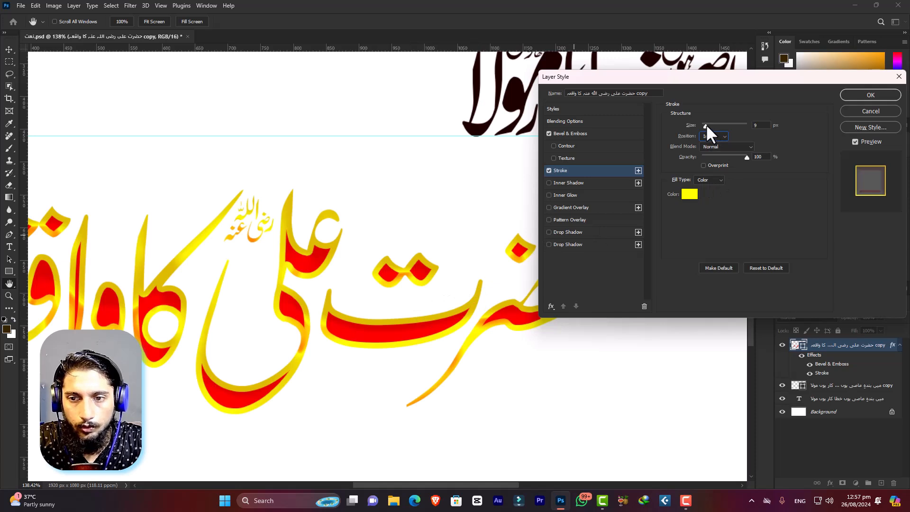
pyautogui.moveTo(706, 123); pyautogui.dragTo(700, 124)
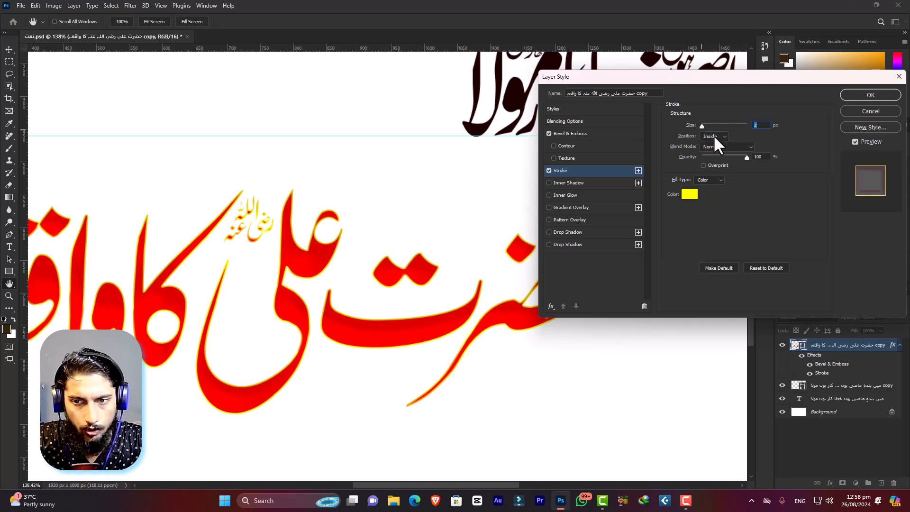
# - Compare the Center stroke position with Outside, keep Outside, and set the stroke to 6 px at 100% opacity
pyautogui.click(712, 135)
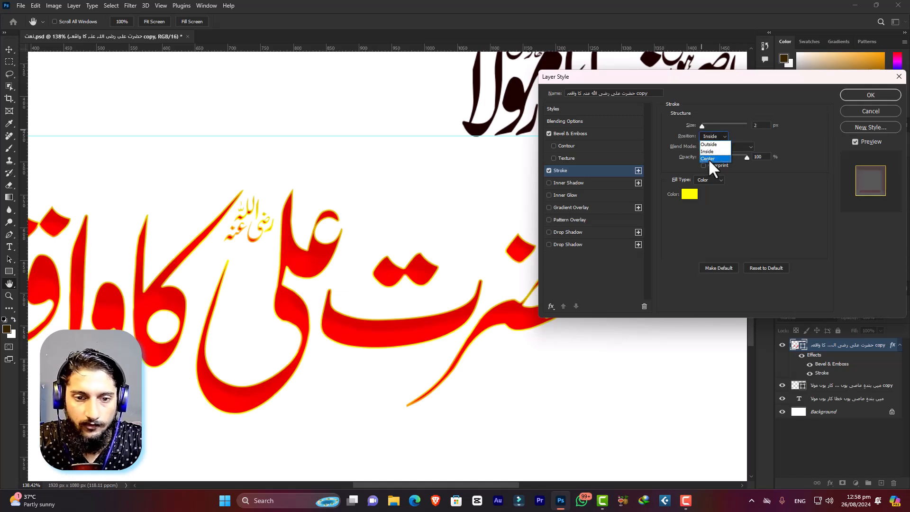
pyautogui.click(708, 158)
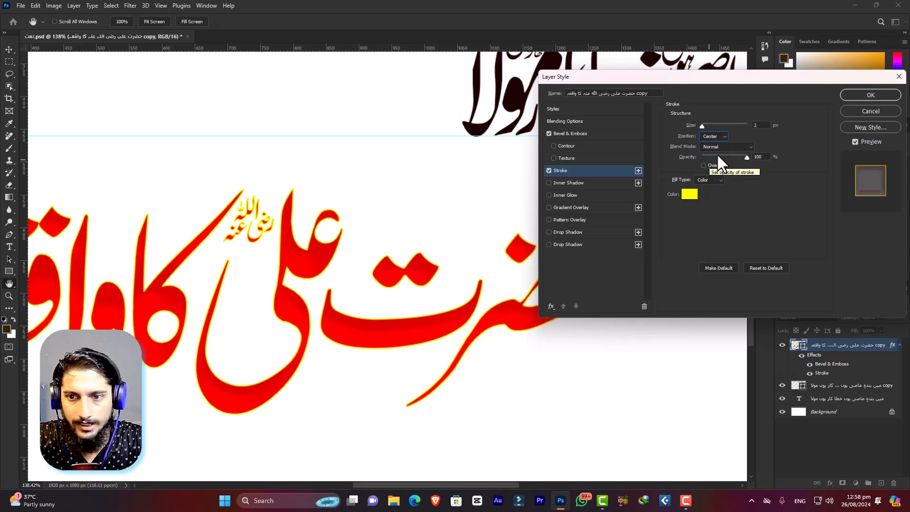
pyautogui.click(714, 136)
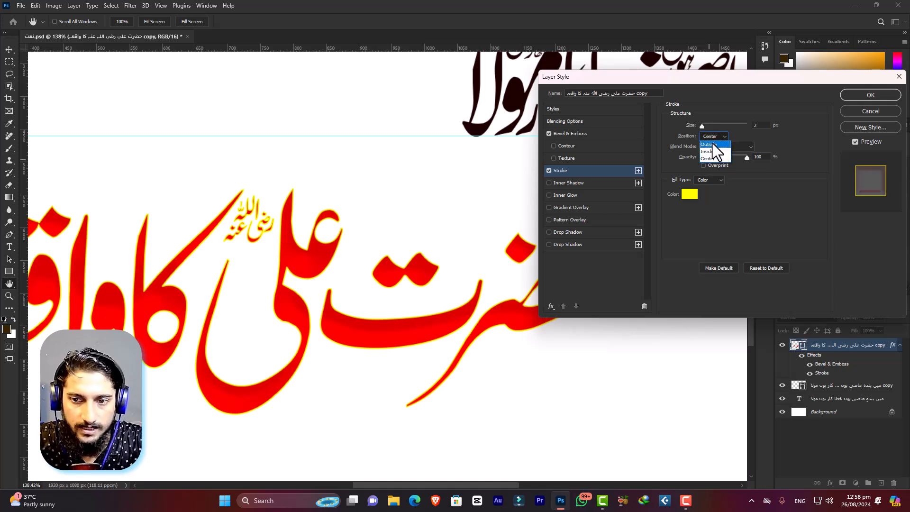
pyautogui.click(712, 139)
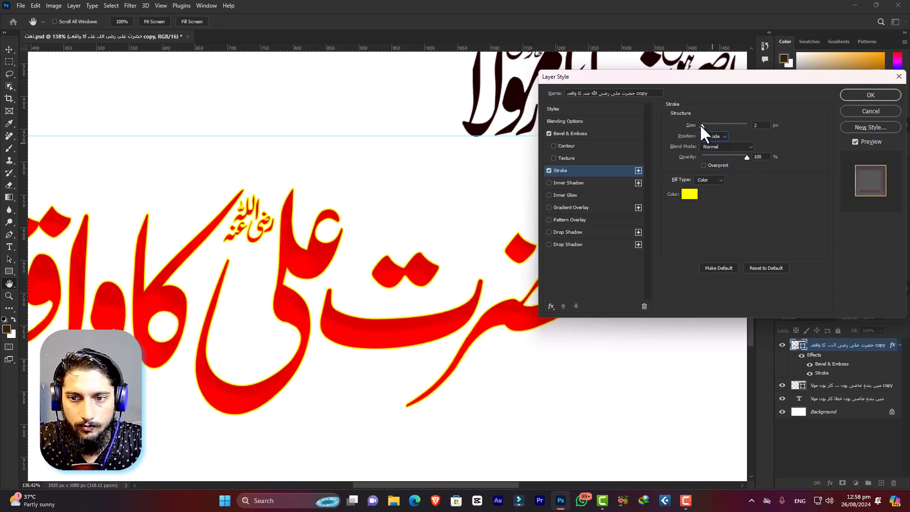
pyautogui.moveTo(700, 124)
pyautogui.mouseDown()
pyautogui.moveTo(716, 124)
pyautogui.moveTo(704, 124)
pyautogui.mouseUp()
pyautogui.moveTo(747, 157)
pyautogui.mouseDown()
pyautogui.moveTo(709, 155)
pyautogui.moveTo(742, 203)
pyautogui.mouseUp()
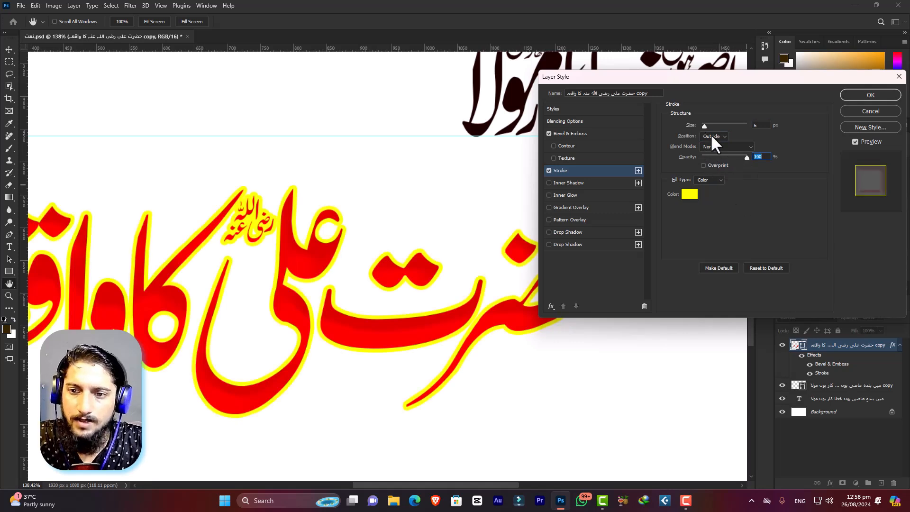
# - Try a bright blue colour for the title's stroke
pyautogui.click(689, 199)
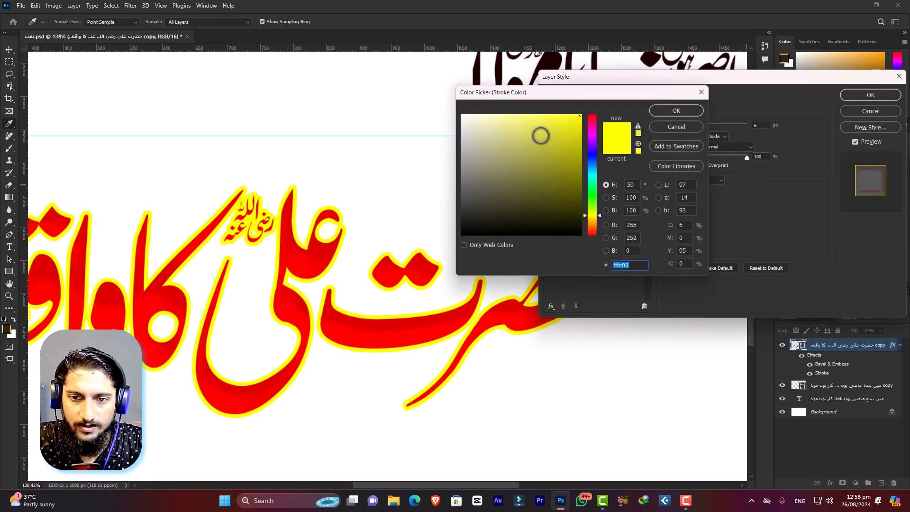
pyautogui.moveTo(592, 124)
pyautogui.mouseDown()
pyautogui.moveTo(597, 107)
pyautogui.moveTo(587, 164)
pyautogui.mouseUp()
pyautogui.click(673, 112)
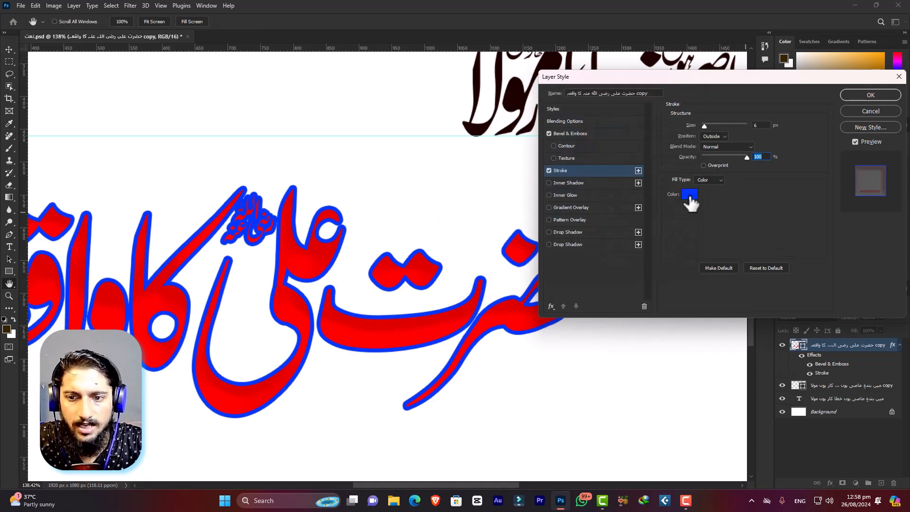
# - Add an Inner Shadow in near-black red (160000) with 44% opacity, 9 px distance, 13% choke and 9 px size
pyautogui.click(549, 182)
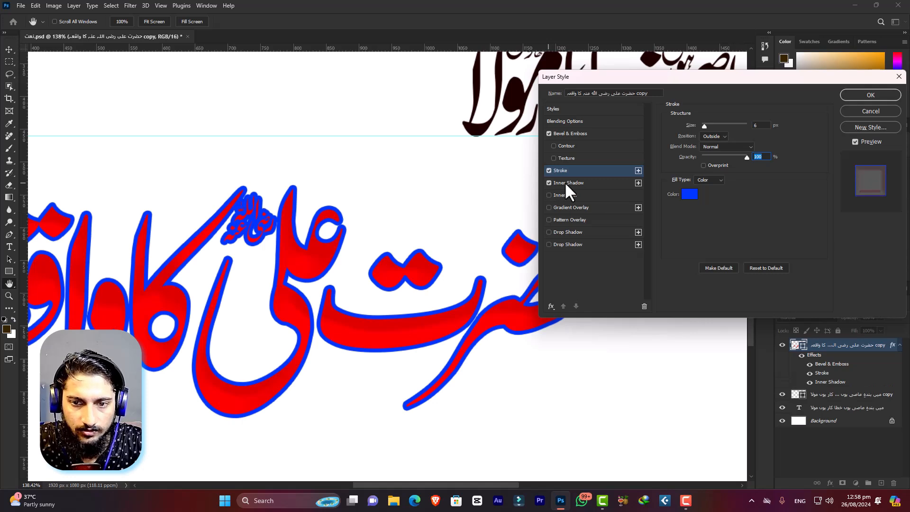
pyautogui.click(568, 184)
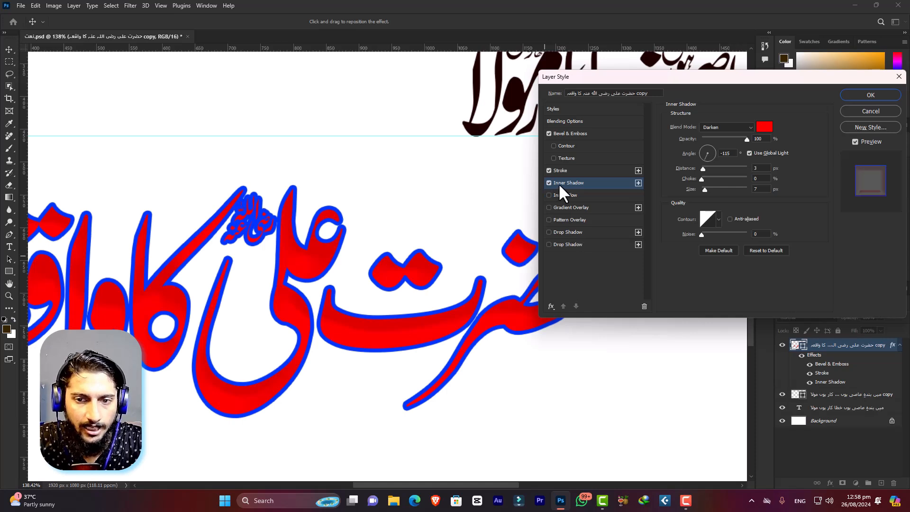
pyautogui.click(764, 127)
pyautogui.moveTo(579, 211); pyautogui.dragTo(580, 225)
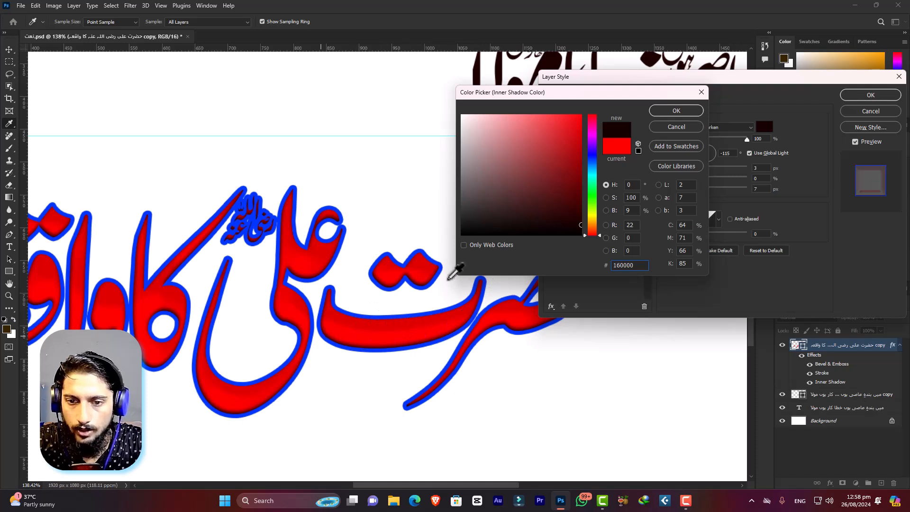
pyautogui.click(679, 112)
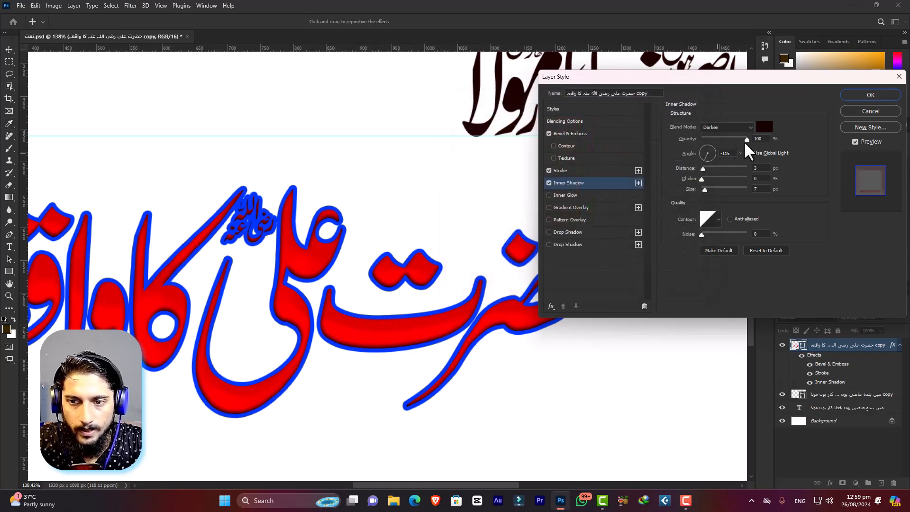
pyautogui.moveTo(738, 139); pyautogui.dragTo(707, 189)
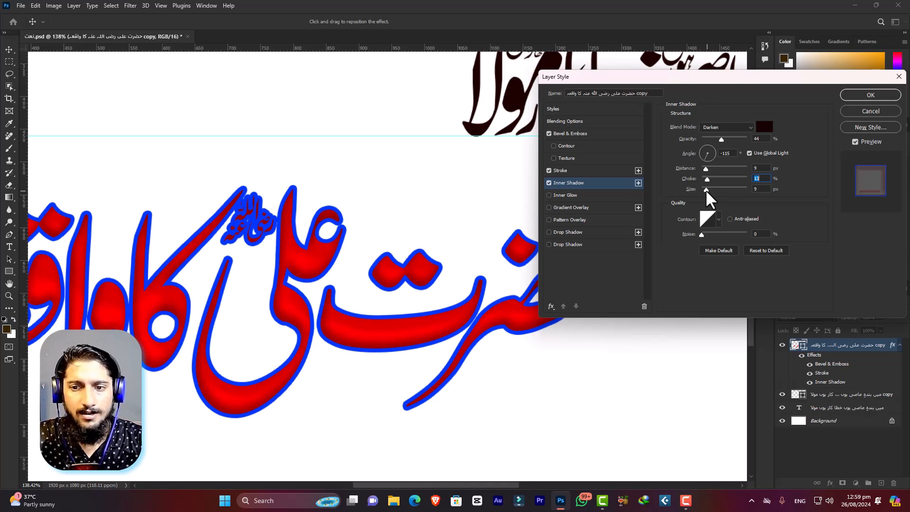
# - Set the title's stroke colour back to bright yellow
pyautogui.click(561, 171)
pyautogui.click(689, 195)
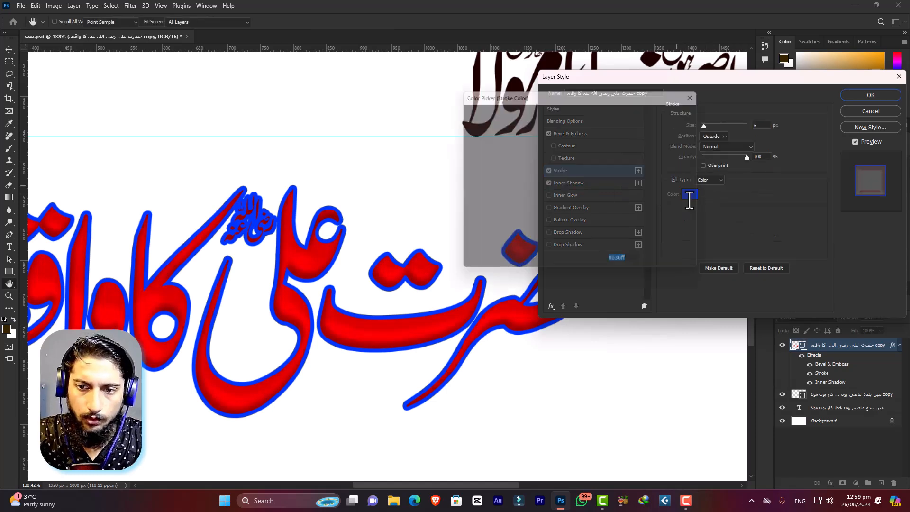
pyautogui.click(593, 211)
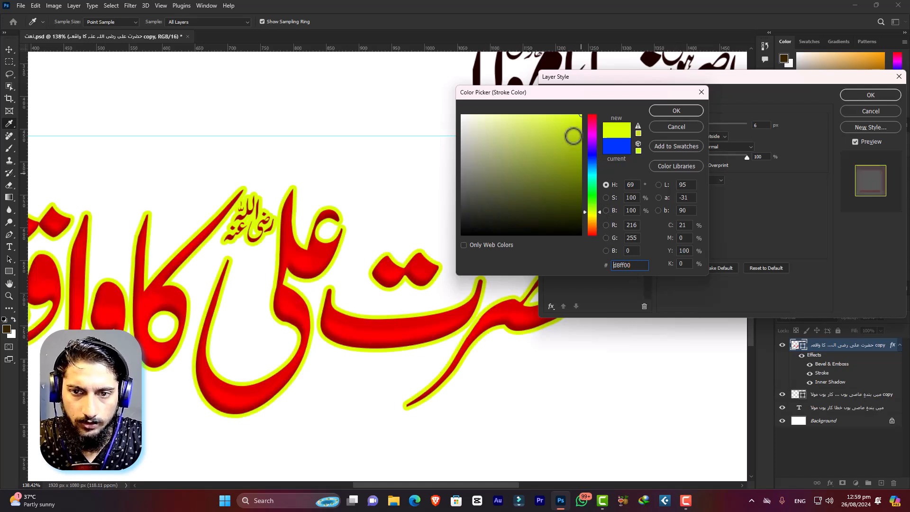
pyautogui.moveTo(600, 209); pyautogui.dragTo(595, 217)
pyautogui.click(665, 111)
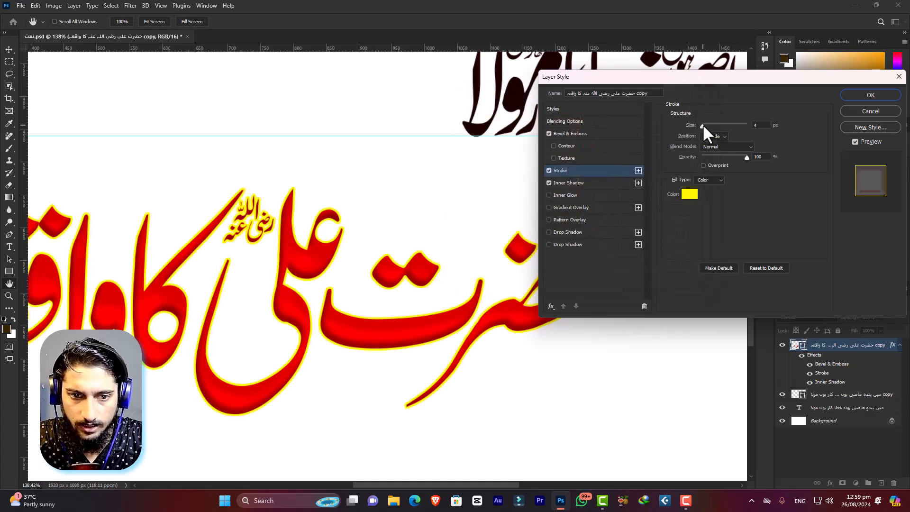
# - Add an Inner Glow effect to the title and set its glow colour to white
pyautogui.click(587, 193)
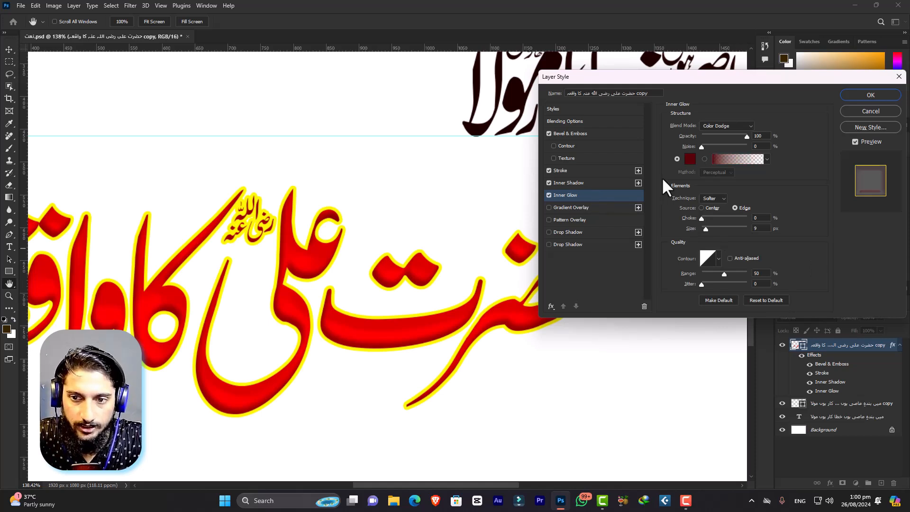
pyautogui.click(690, 159)
pyautogui.moveTo(544, 125)
pyautogui.mouseDown()
pyautogui.moveTo(559, 97)
pyautogui.moveTo(459, 71)
pyautogui.moveTo(524, 138)
pyautogui.moveTo(581, 104)
pyautogui.moveTo(461, 115)
pyautogui.mouseUp()
pyautogui.click(662, 114)
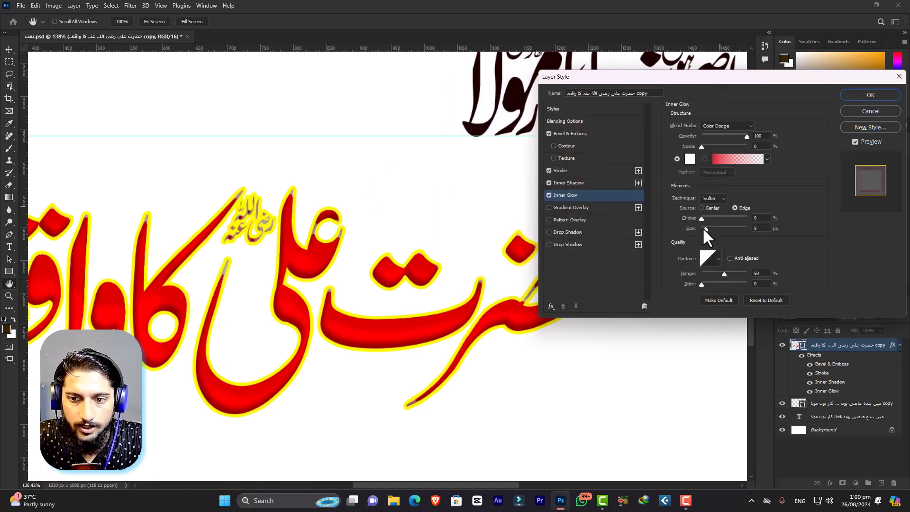
# - Try the title's Inner Glow with Center and Edge sources, ending on Center with 59 px size and 47% opacity
pyautogui.moveTo(704, 226)
pyautogui.mouseDown()
pyautogui.moveTo(722, 229)
pyautogui.moveTo(714, 228)
pyautogui.mouseUp()
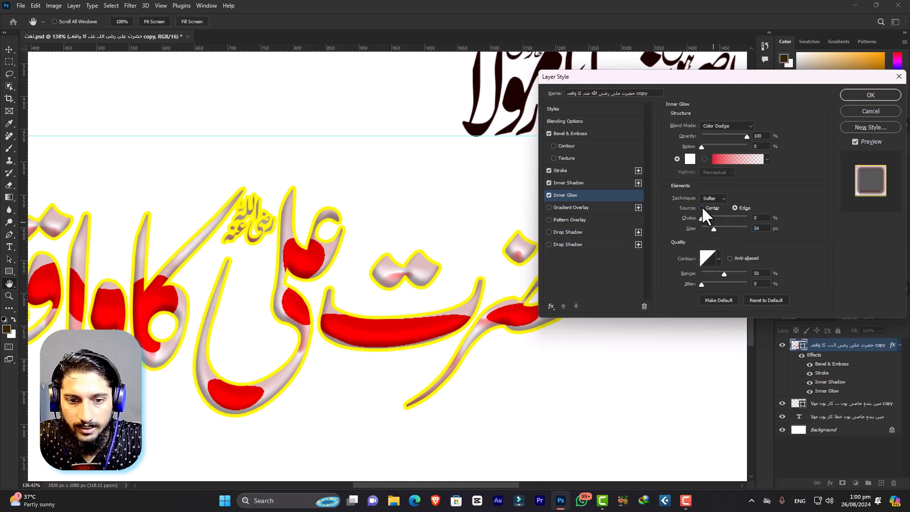
pyautogui.click(701, 207)
pyautogui.moveTo(713, 229); pyautogui.dragTo(715, 229)
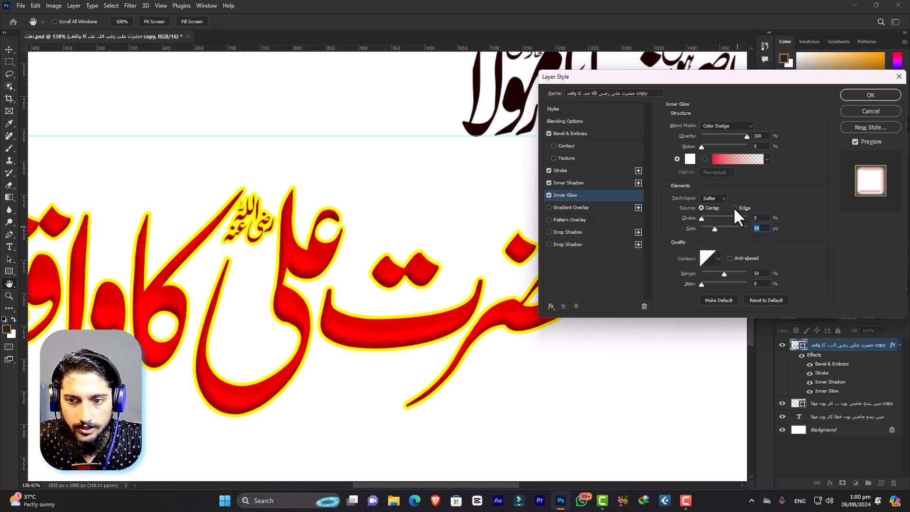
pyautogui.click(735, 208)
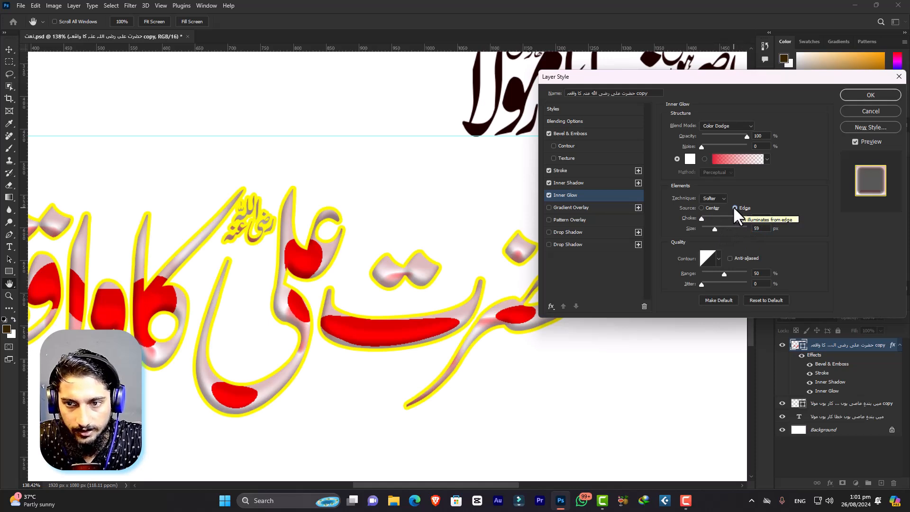
pyautogui.click(700, 208)
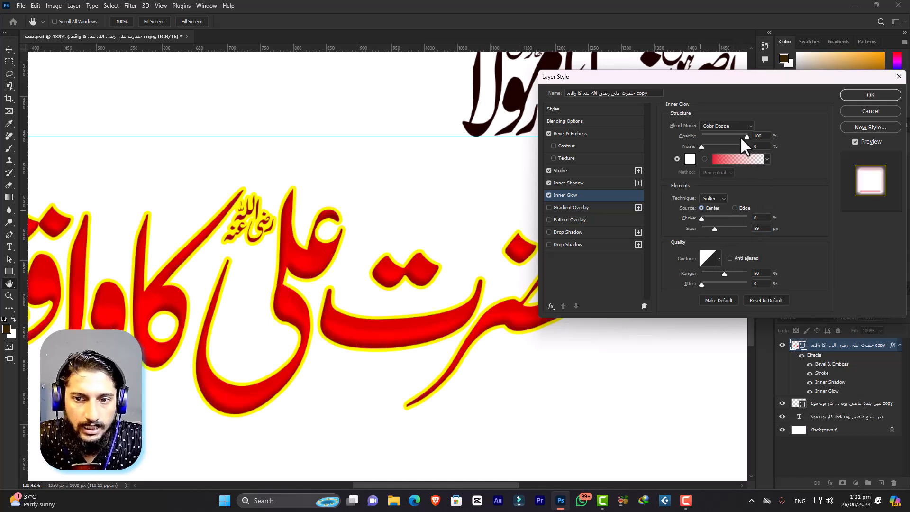
pyautogui.moveTo(744, 135); pyautogui.dragTo(723, 136)
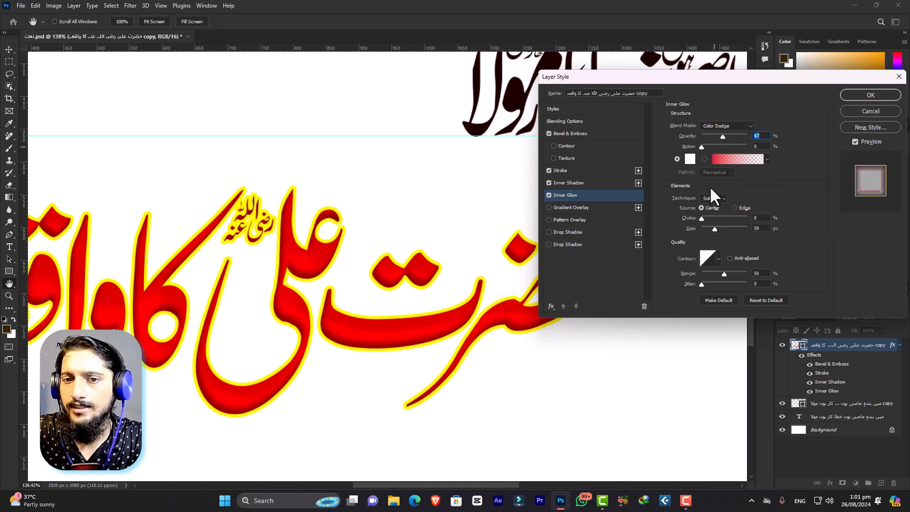
# - Turn off the title's Inner Glow and add a Gradient Overlay effect
pyautogui.click(549, 194)
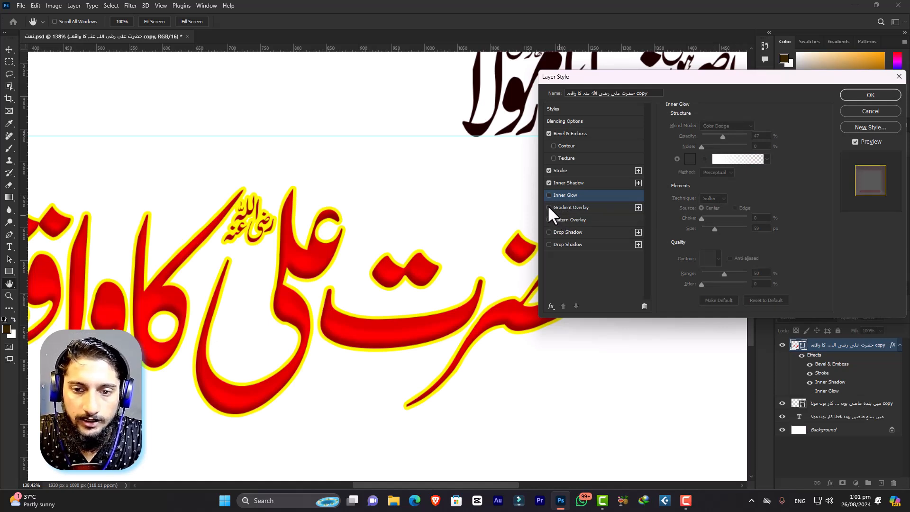
pyautogui.click(548, 207)
pyautogui.click(569, 207)
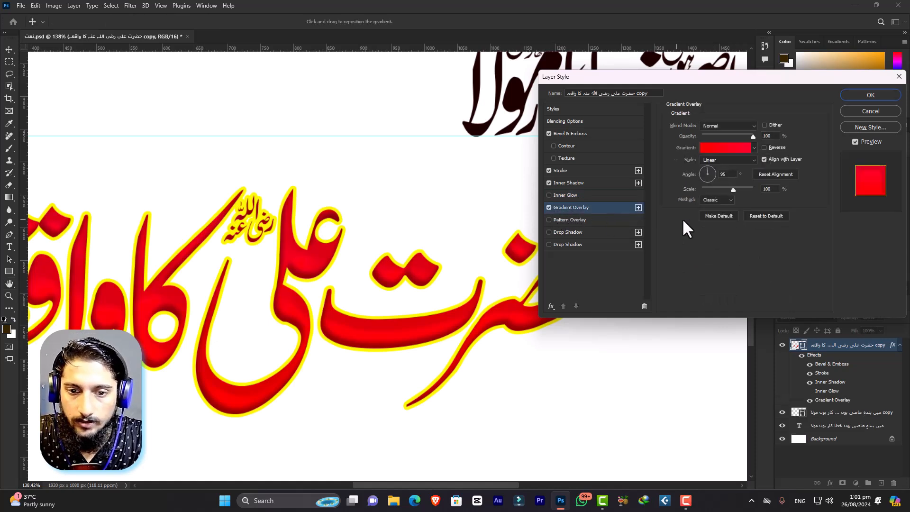
# - Try presets from the 200 Gold Gradients group on the title's Gradient Overlay, including RB Gold Gradient 06, 09, 18 and 42
pyautogui.click(713, 146)
pyautogui.scroll(-3, 571, 152)
pyautogui.scroll(-3, 571, 153)
pyautogui.click(554, 167)
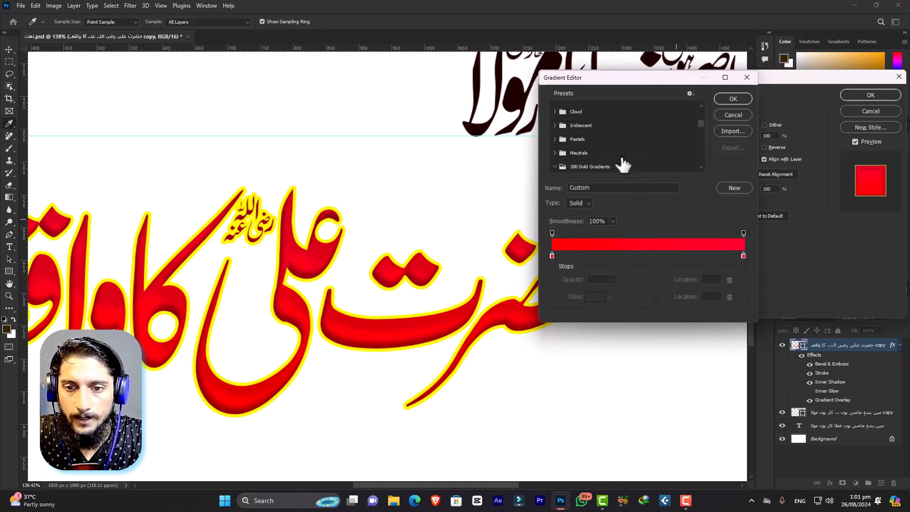
pyautogui.scroll(-2, 622, 163)
pyautogui.click(643, 143)
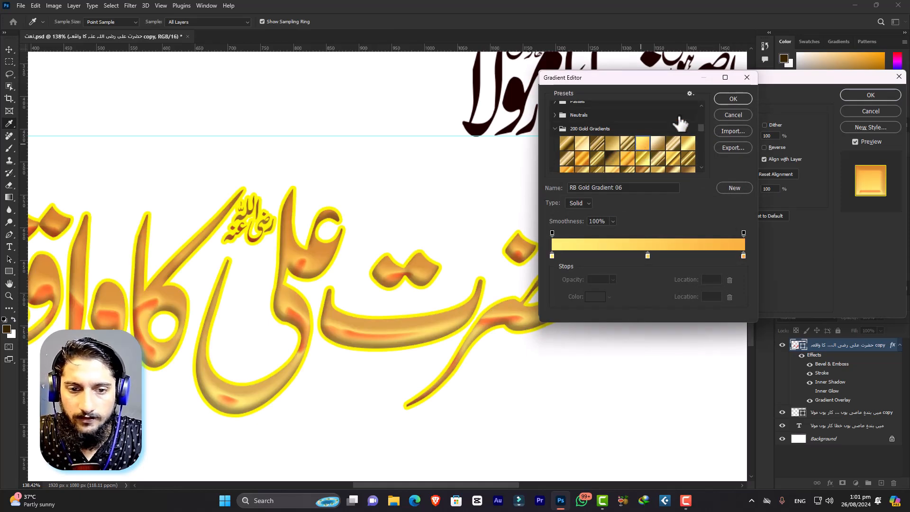
pyautogui.click(688, 142)
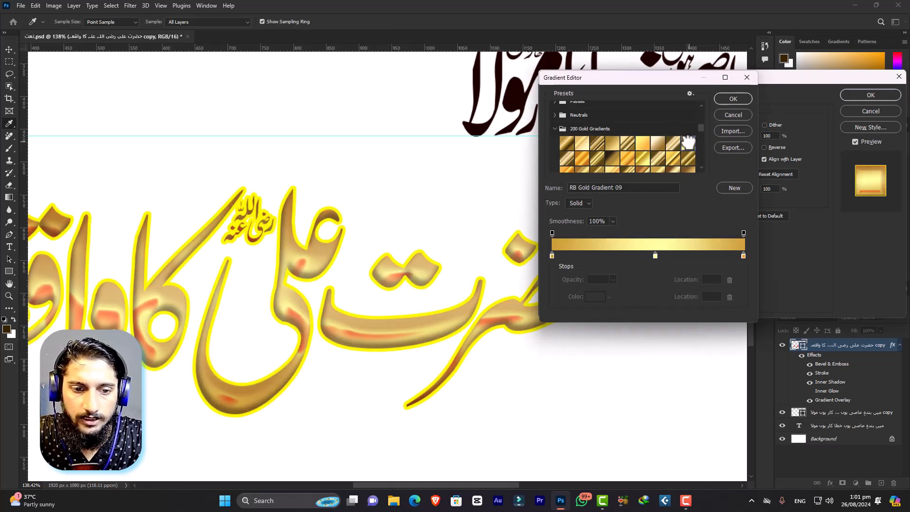
pyautogui.click(673, 159)
pyautogui.click(677, 160)
pyautogui.scroll(-2, 630, 152)
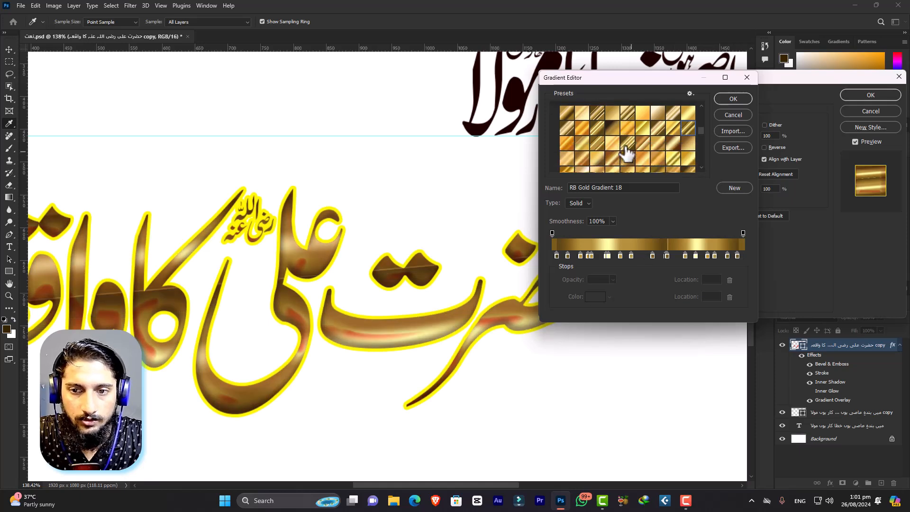
pyautogui.click(644, 151)
pyautogui.scroll(-3, 645, 152)
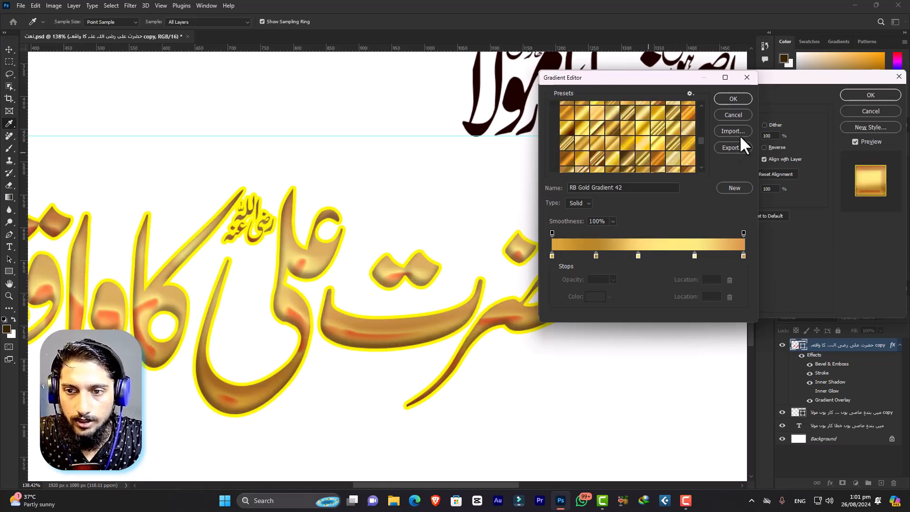
pyautogui.click(735, 114)
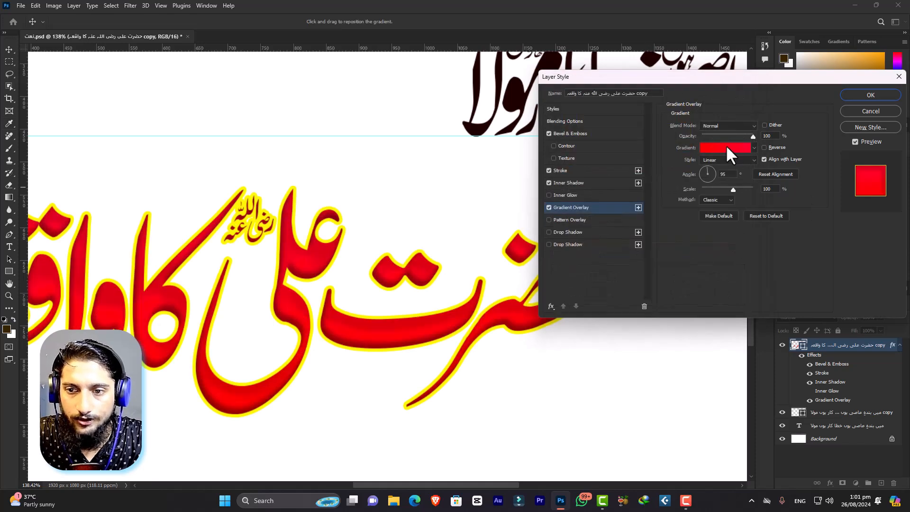
# - Edit the Gradient Overlay's gradient and set its starting colour stop to blue (0012ff)
pyautogui.click(725, 147)
pyautogui.click(552, 256)
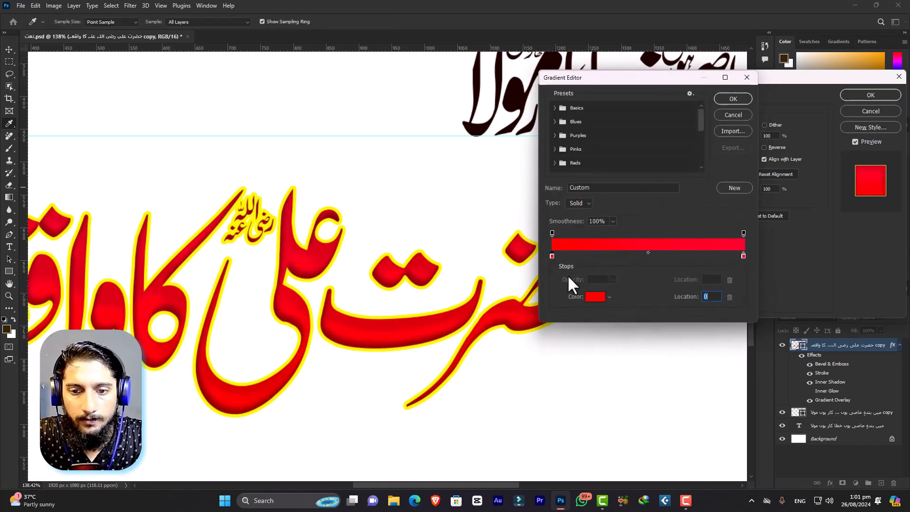
pyautogui.click(595, 297)
pyautogui.press('Tab')
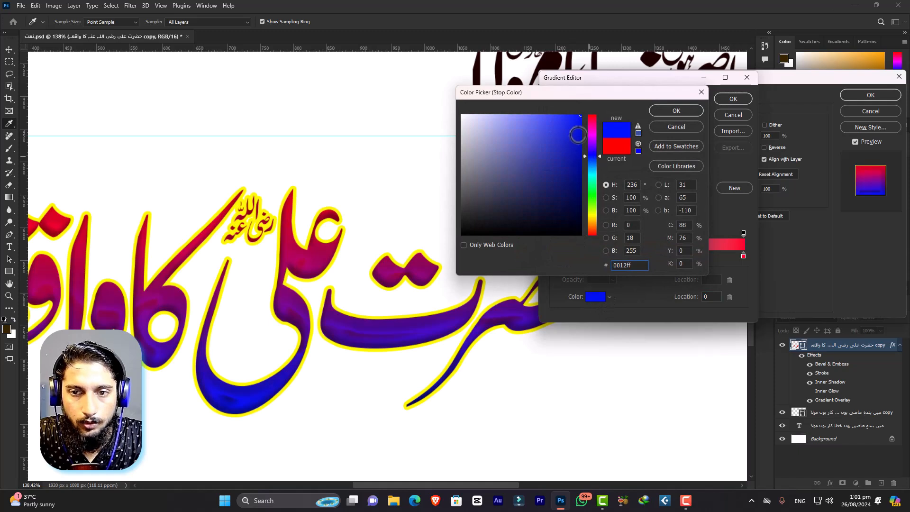
pyautogui.press('Return')
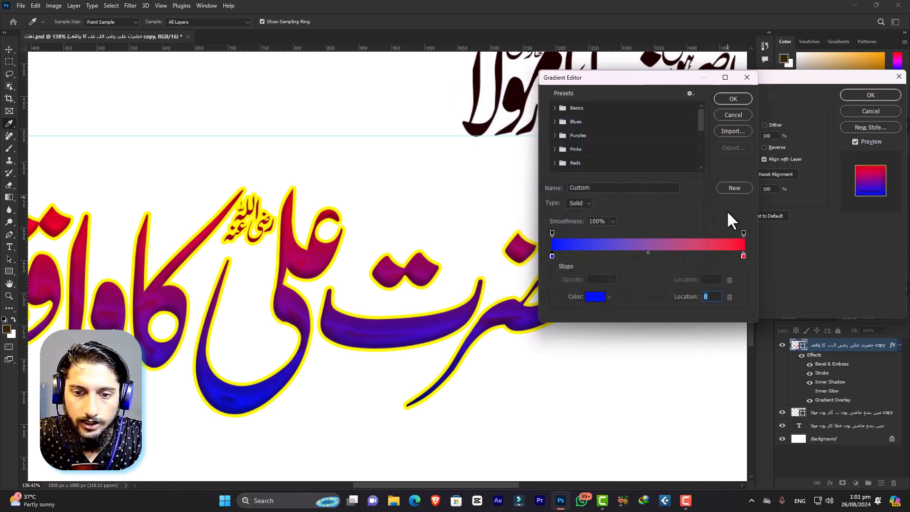
# - Set the gradient's end colour stop at location 100 to lighter blue (0066ff) and apply the edited gradient
pyautogui.click(743, 256)
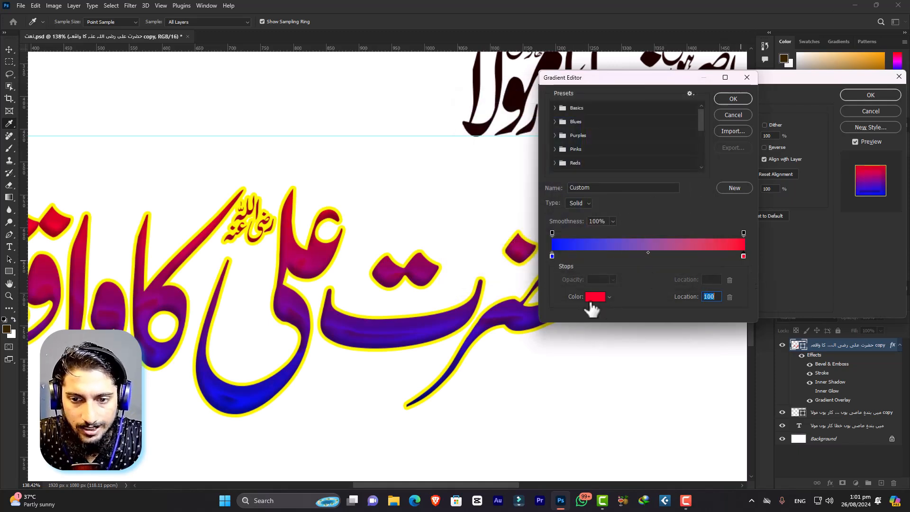
pyautogui.click(595, 297)
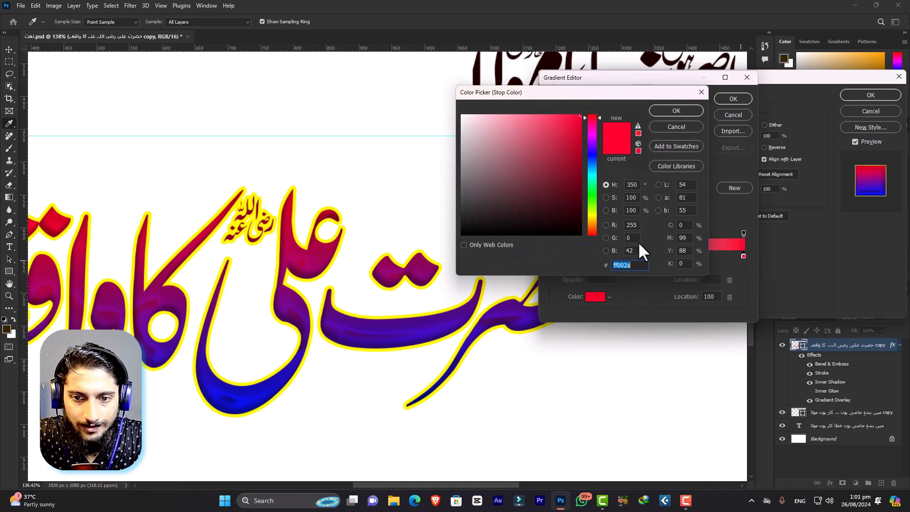
pyautogui.click(593, 160)
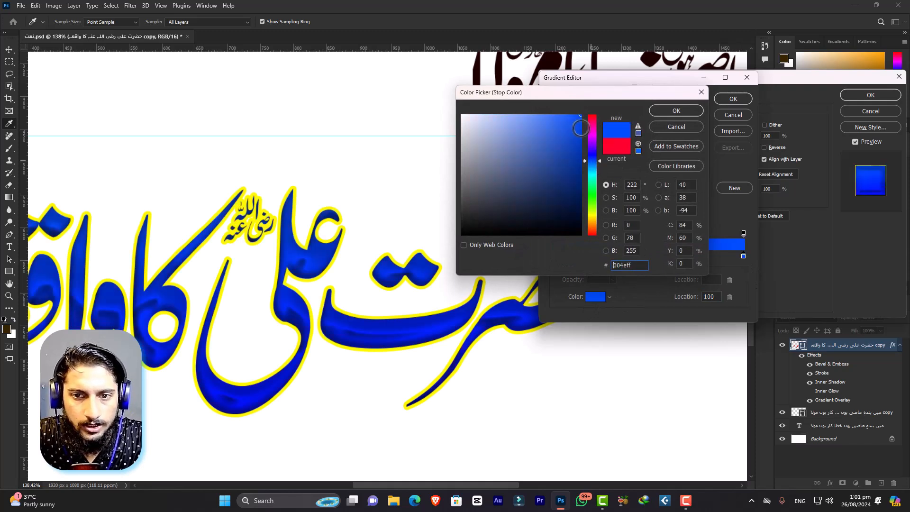
pyautogui.click(599, 162)
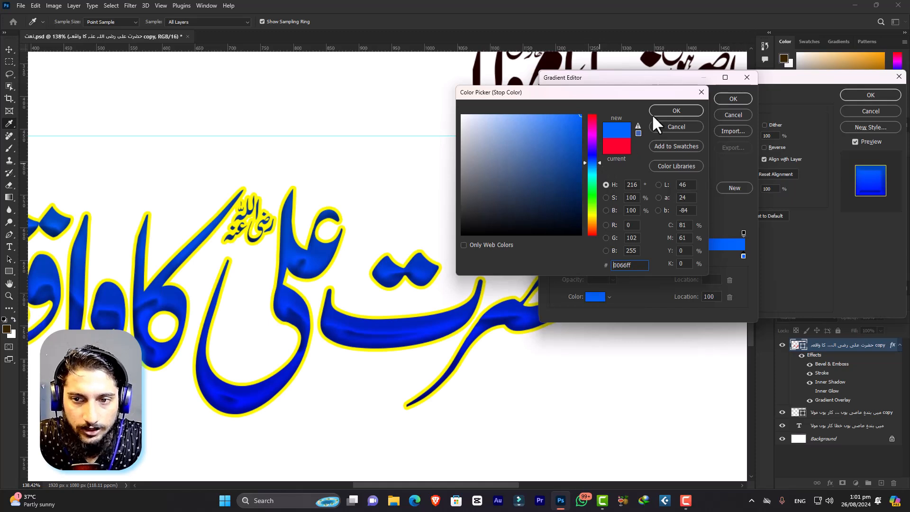
pyautogui.click(690, 109)
pyautogui.click(734, 97)
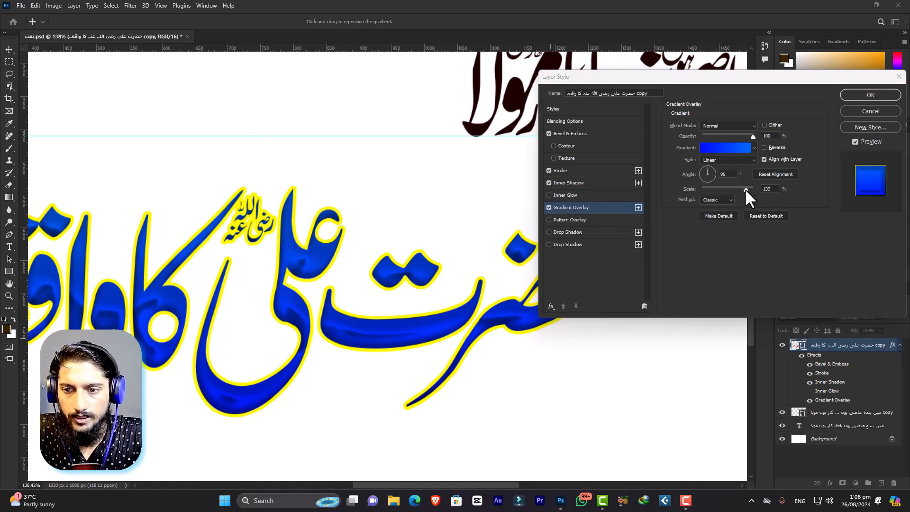
# - Set the Gradient Overlay's scale to 113% and its angle to -36°
pyautogui.click(744, 189)
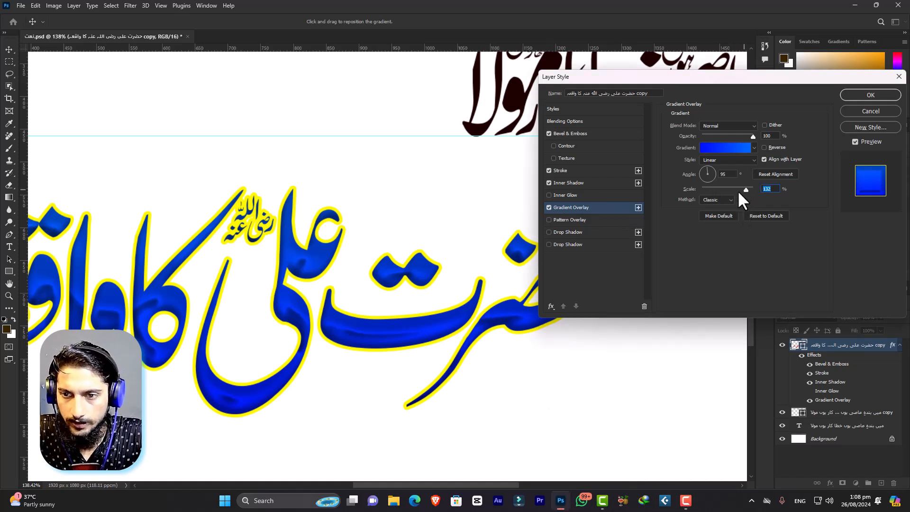
pyautogui.moveTo(738, 189); pyautogui.dragTo(716, 180)
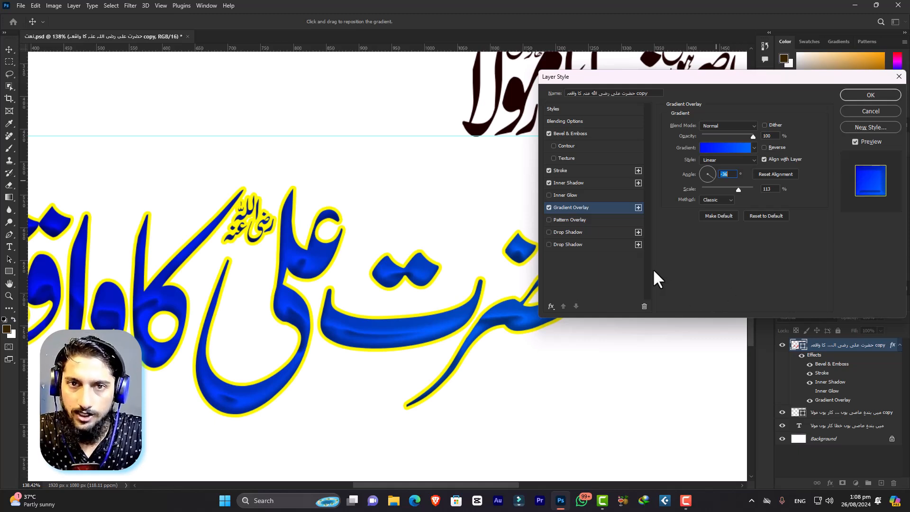
# - Add a Pattern Overlay to the title using the pale green pattern from the Water group, keeping Normal blend mode
pyautogui.click(548, 220)
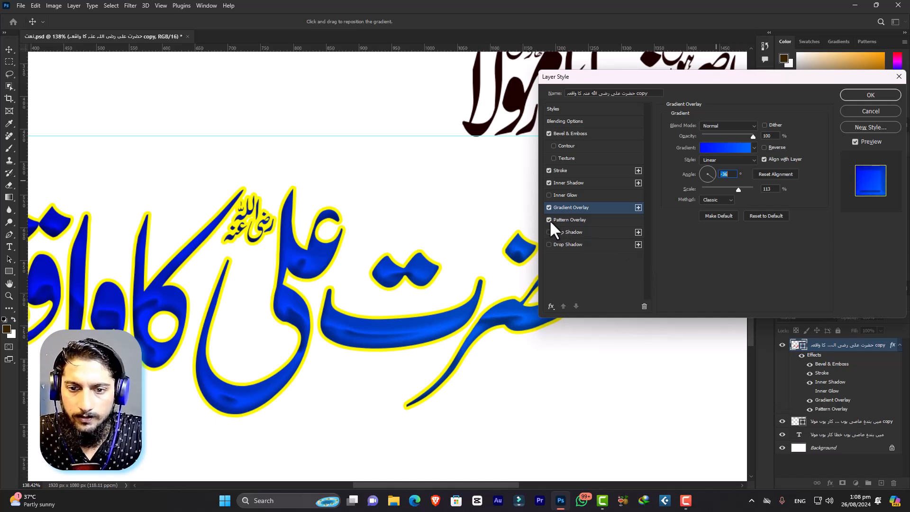
pyautogui.click(569, 219)
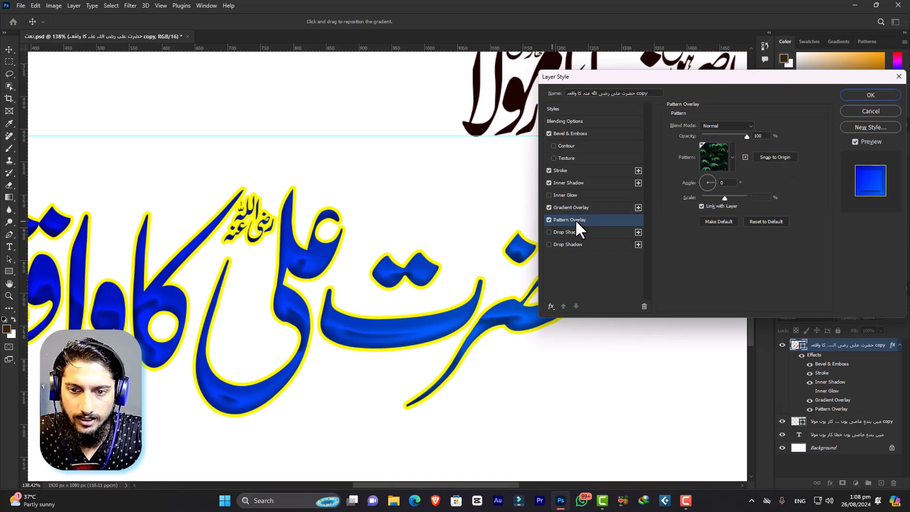
pyautogui.click(731, 159)
pyautogui.click(700, 224)
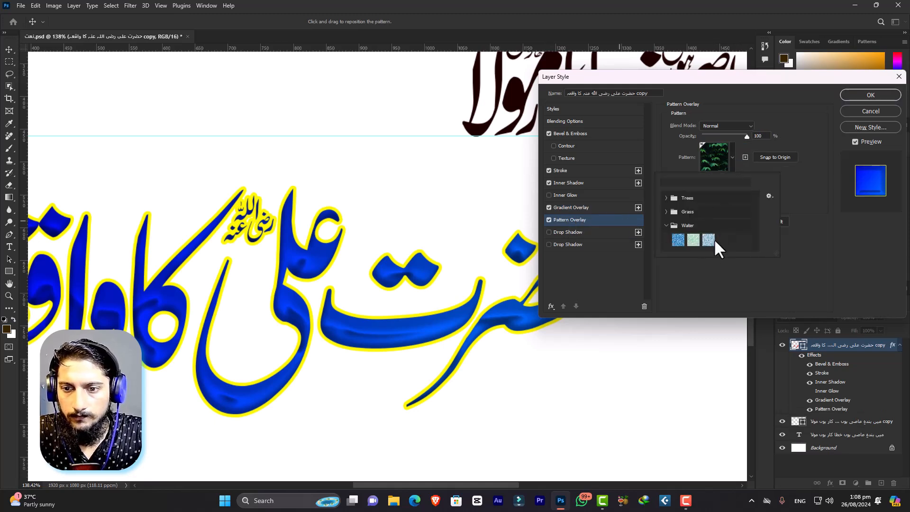
pyautogui.click(693, 240)
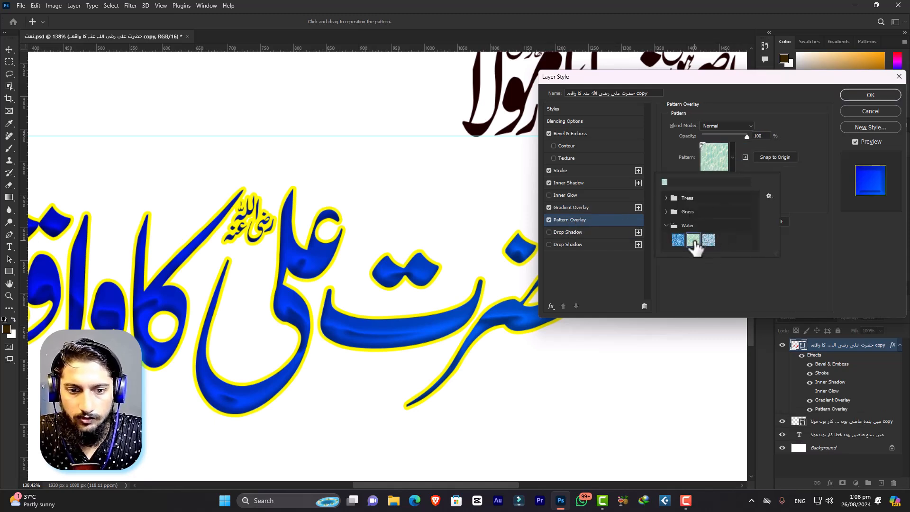
pyautogui.click(797, 197)
pyautogui.click(726, 126)
pyautogui.click(731, 126)
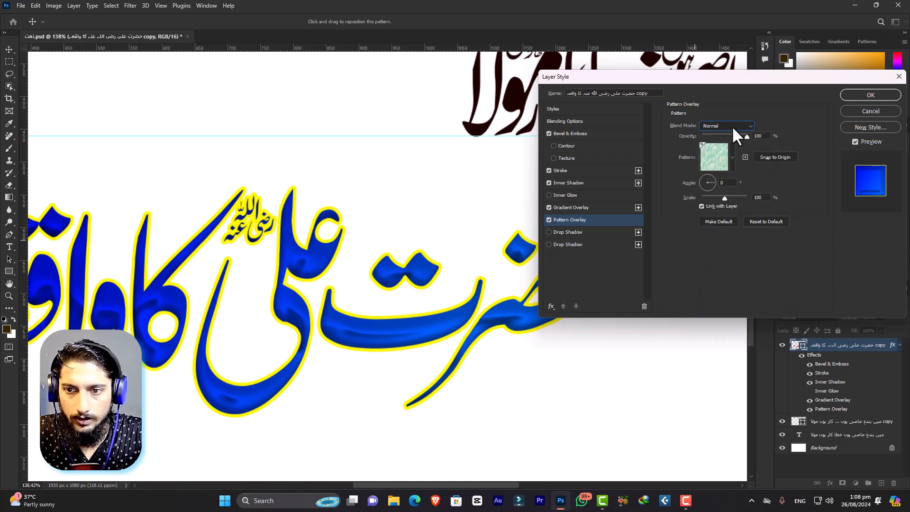
# - Lower the Gradient Overlay's opacity to 53%
pyautogui.click(576, 209)
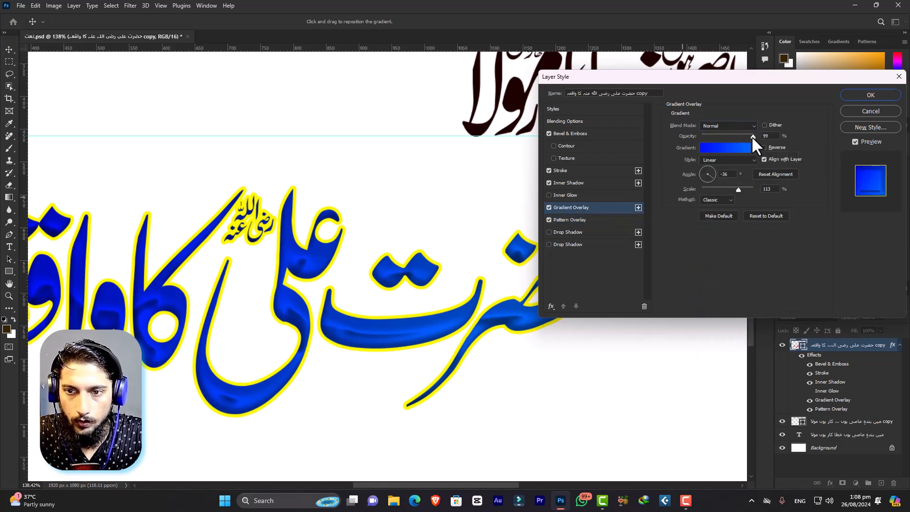
pyautogui.moveTo(752, 136); pyautogui.dragTo(735, 136)
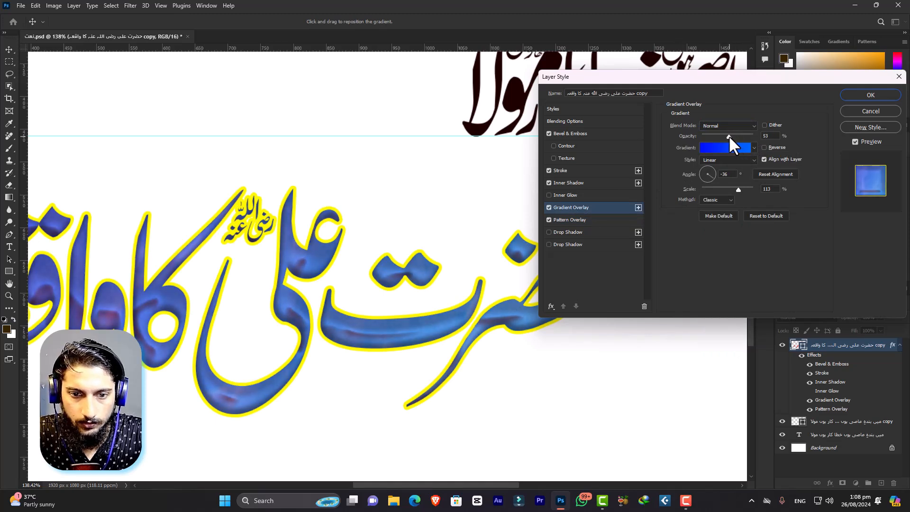
# - Compare the title with the Pattern Overlay at 0% opacity, then return it to 100%
pyautogui.click(571, 220)
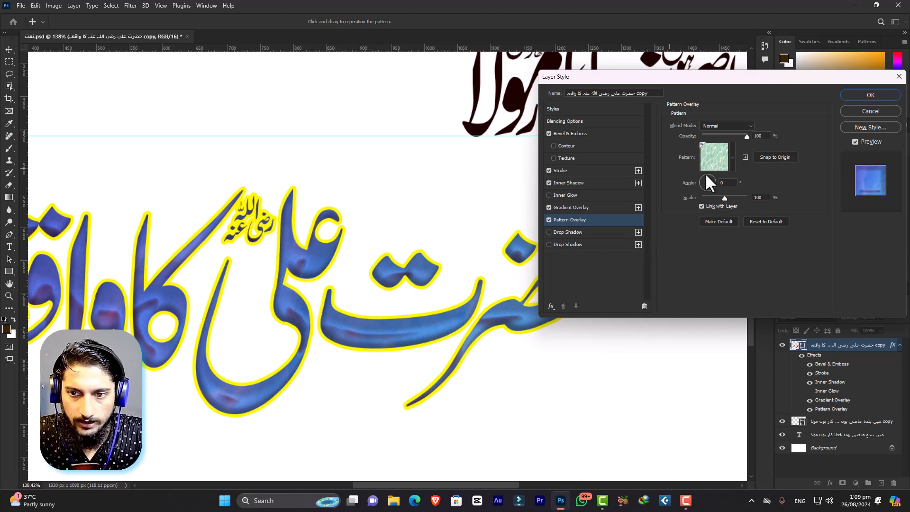
pyautogui.moveTo(746, 136); pyautogui.dragTo(679, 135)
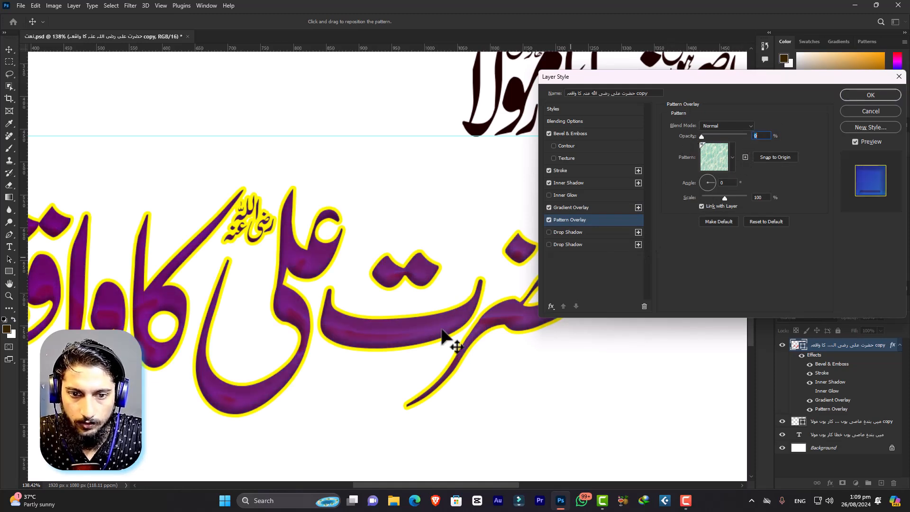
pyautogui.moveTo(700, 136); pyautogui.dragTo(757, 135)
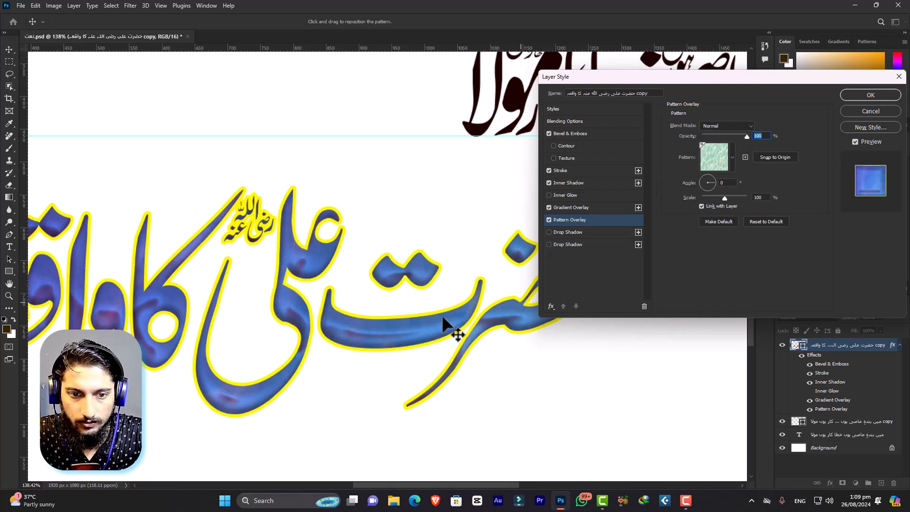
# - Try the three Grass group patterns in the title's Pattern Overlay, finishing on the dark green grass pattern
pyautogui.click(732, 158)
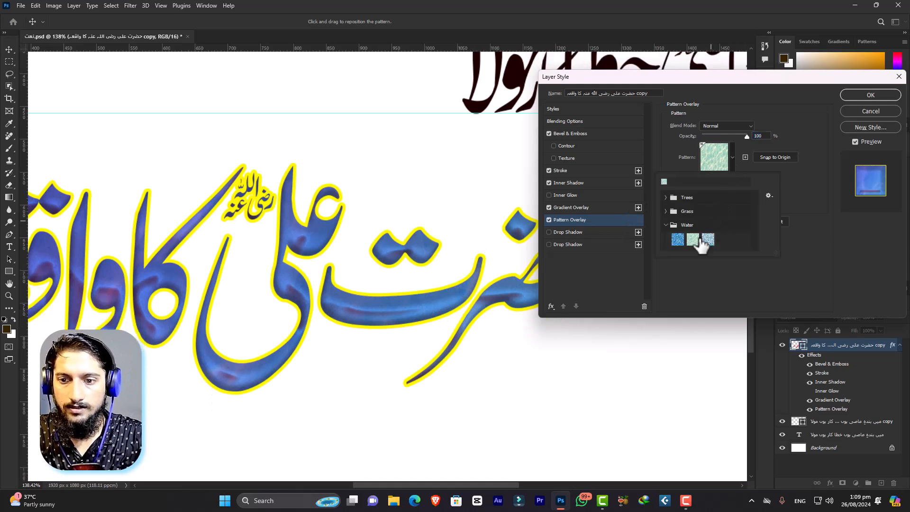
pyautogui.click(673, 210)
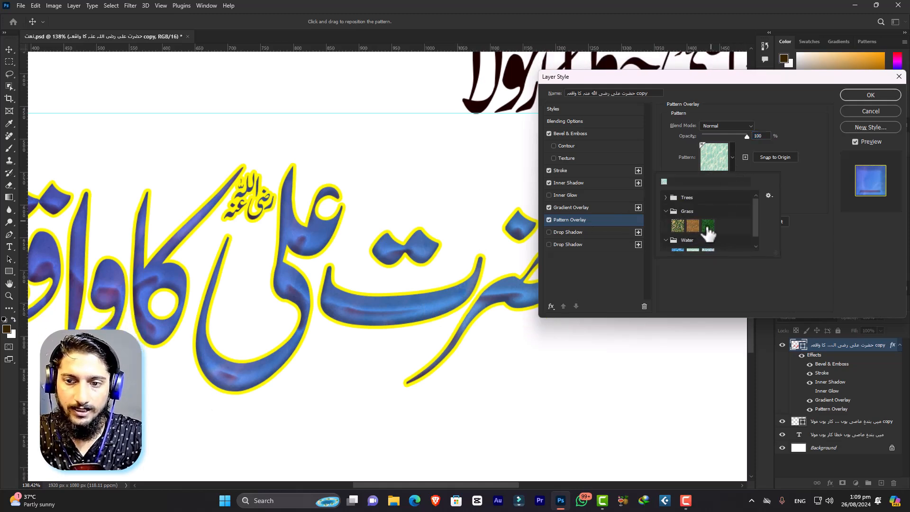
pyautogui.click(707, 225)
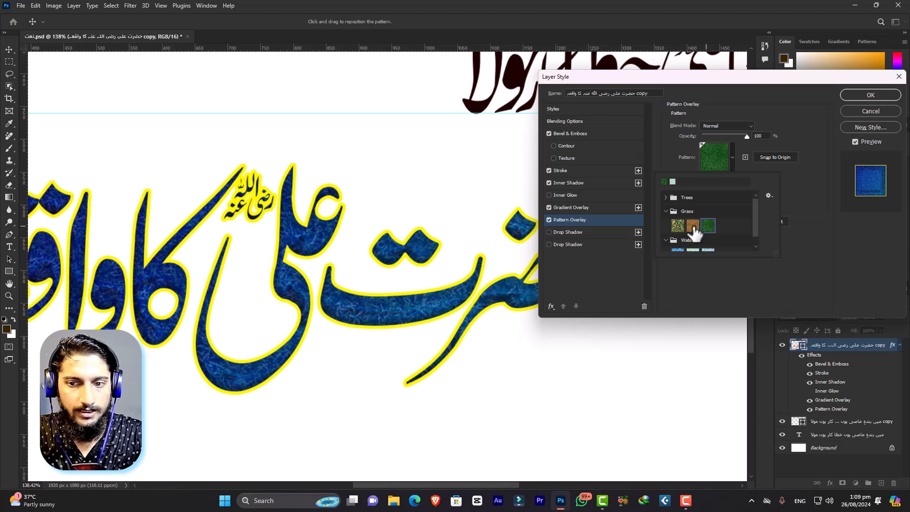
pyautogui.click(690, 226)
pyautogui.click(678, 227)
pyautogui.click(692, 227)
pyautogui.click(706, 227)
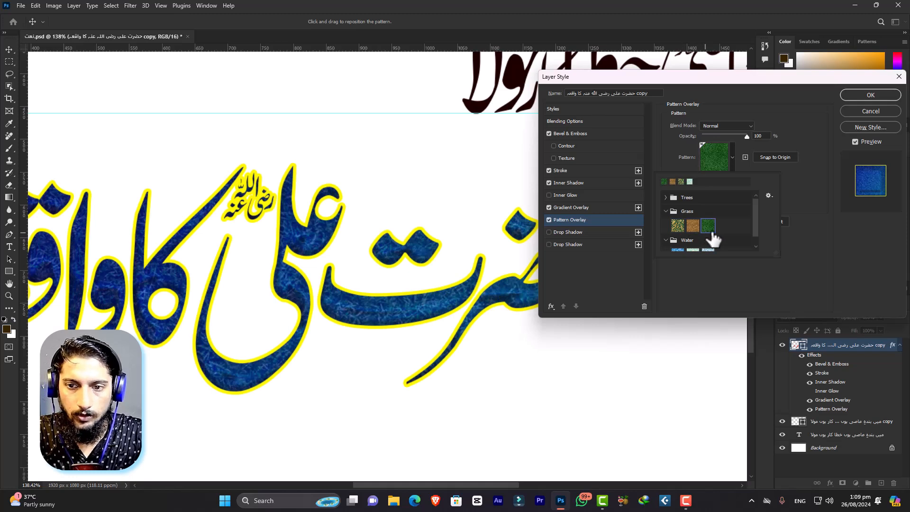
pyautogui.scroll(-1, 710, 234)
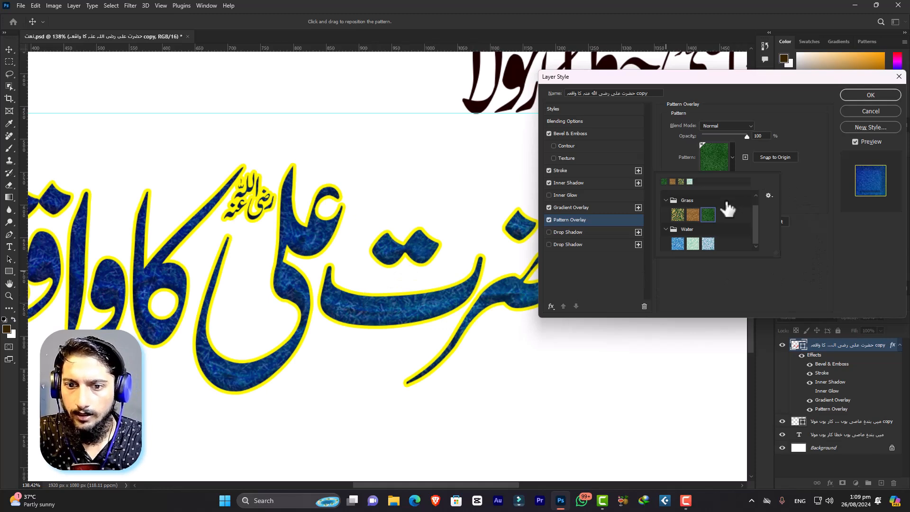
# - Turn off the title's Pattern Overlay and raise the Gradient Overlay's opacity to 100%
pyautogui.click(581, 217)
pyautogui.click(549, 219)
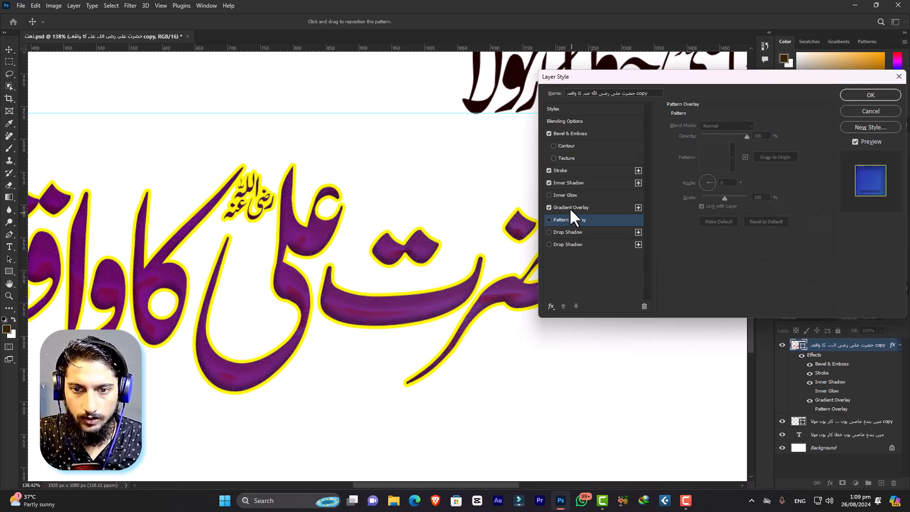
pyautogui.click(569, 207)
pyautogui.moveTo(729, 136); pyautogui.dragTo(759, 135)
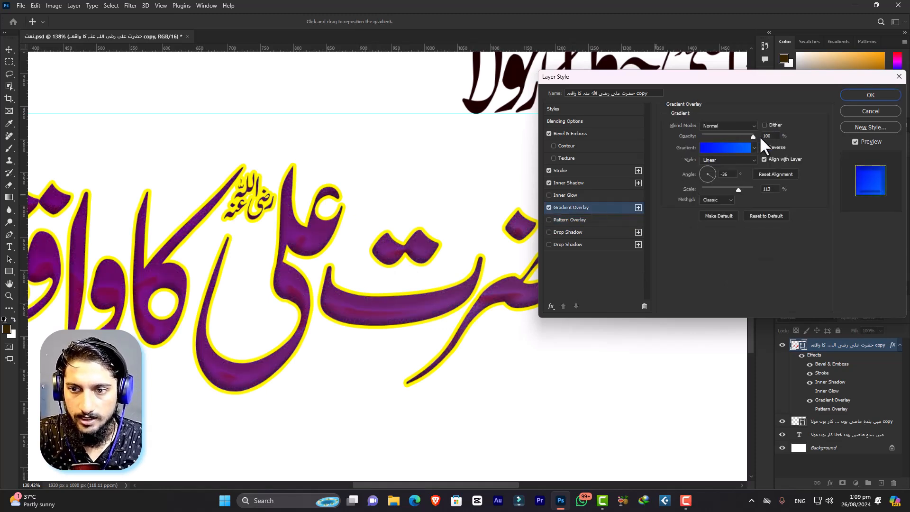
# - Try the Multiply, Lighten and Overlay blend modes on the Gradient Overlay, then return it to Normal
pyautogui.click(730, 126)
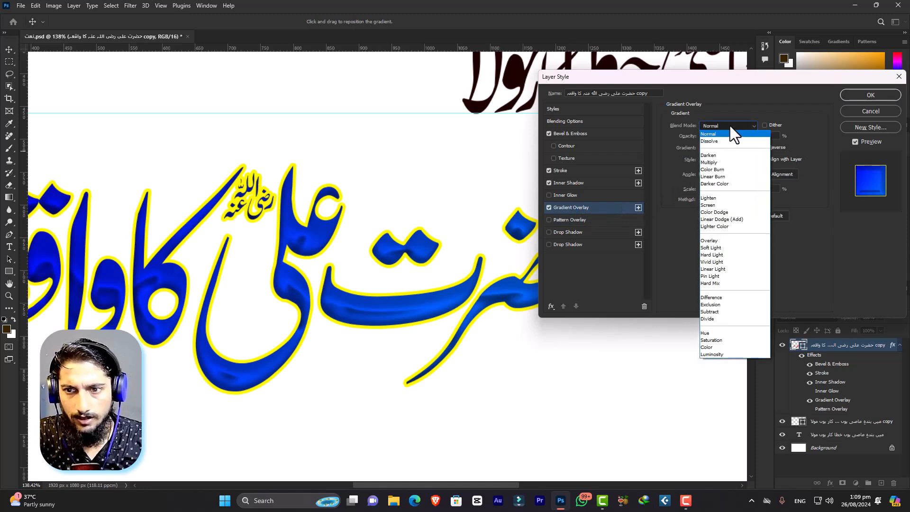
pyautogui.click(710, 162)
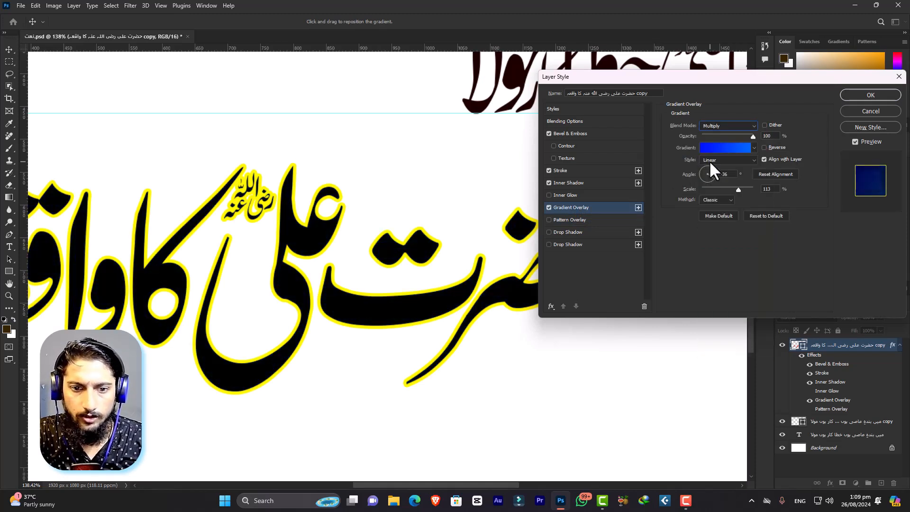
pyautogui.click(709, 126)
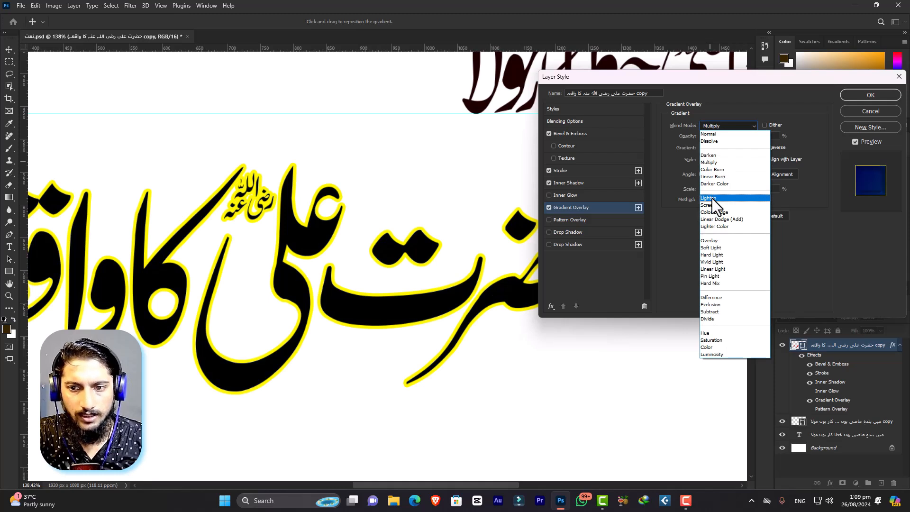
pyautogui.click(711, 197)
pyautogui.click(721, 127)
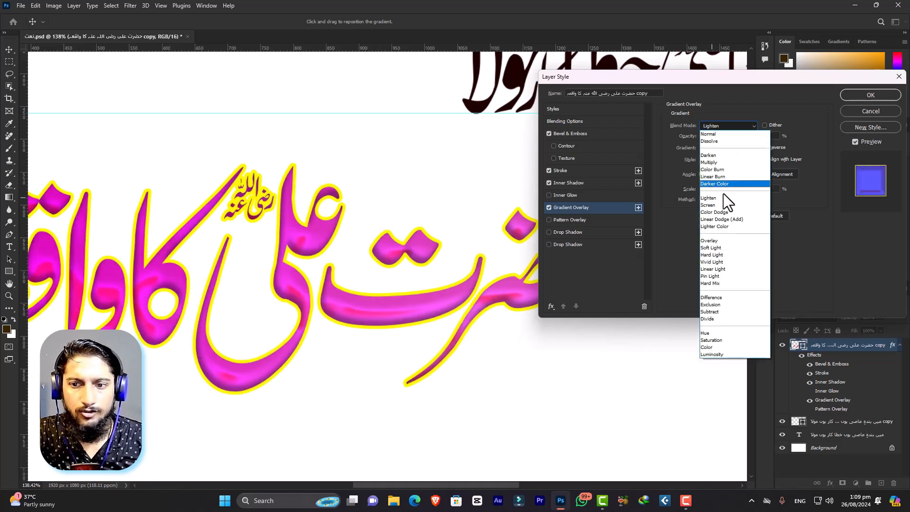
pyautogui.click(721, 240)
pyautogui.press('Home')
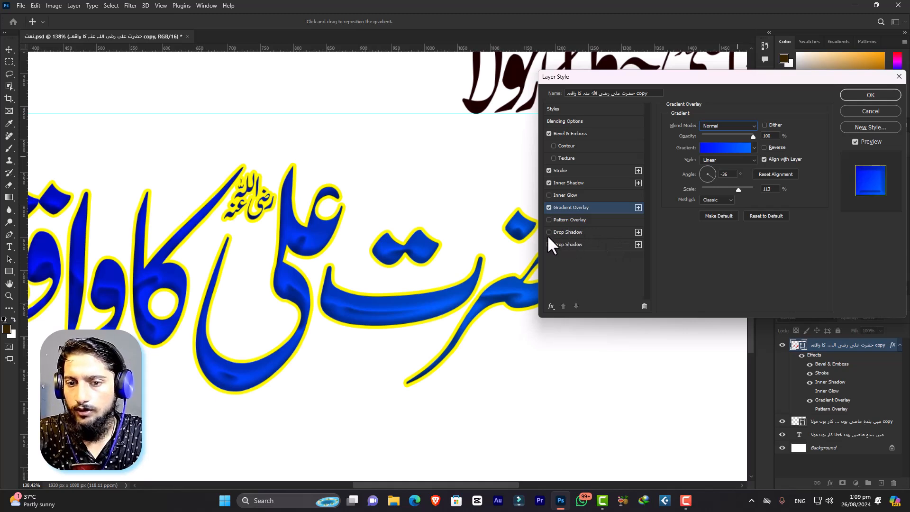
# - Enable the first Drop Shadow on the title with a distance of 17 px and a size of 16 px
pyautogui.click(548, 233)
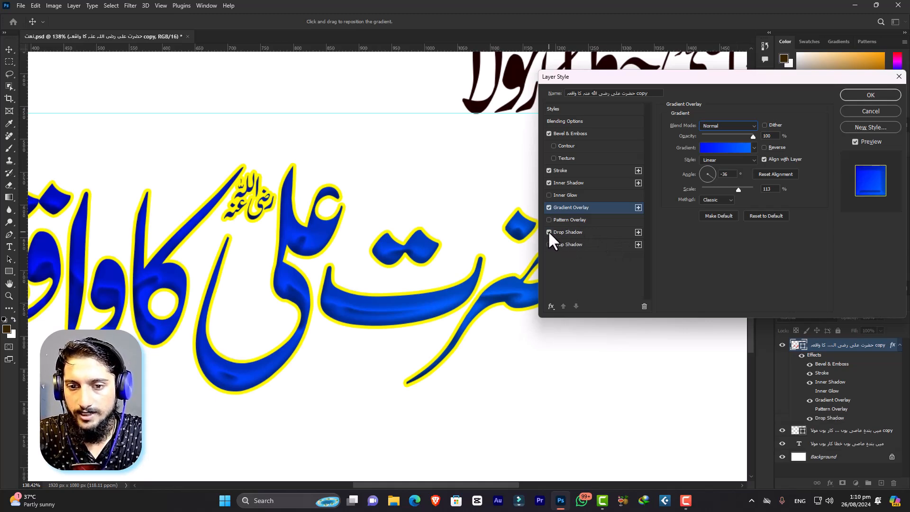
pyautogui.click(573, 231)
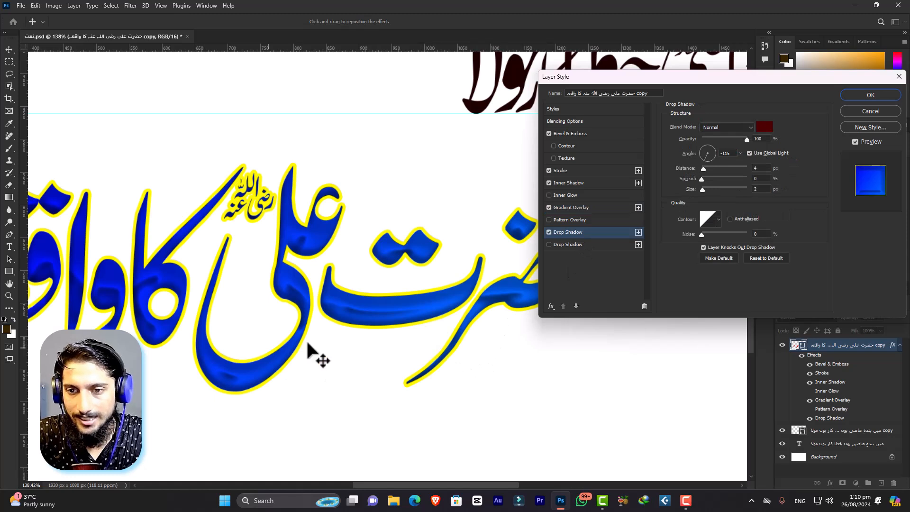
pyautogui.moveTo(702, 168); pyautogui.dragTo(709, 169)
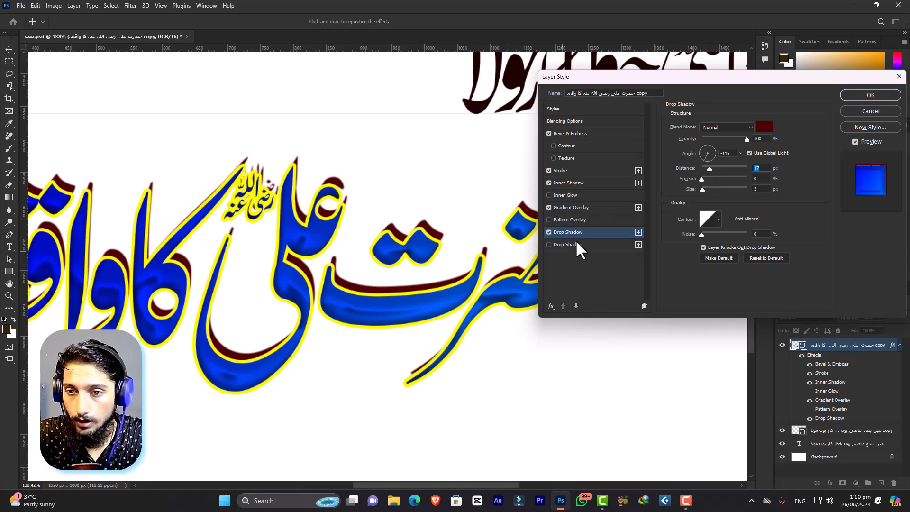
pyautogui.moveTo(702, 189); pyautogui.dragTo(707, 188)
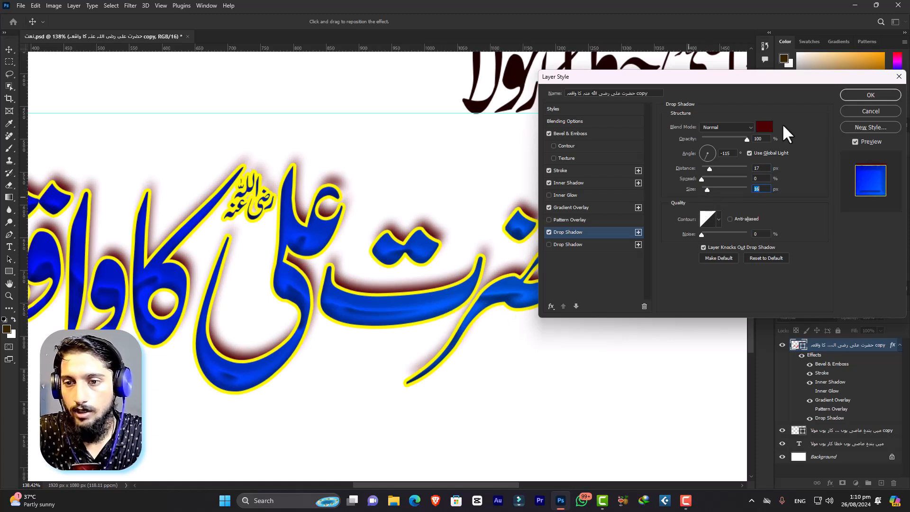
# - Set the drop shadow's colour to dark navy blue, 000234
pyautogui.click(760, 126)
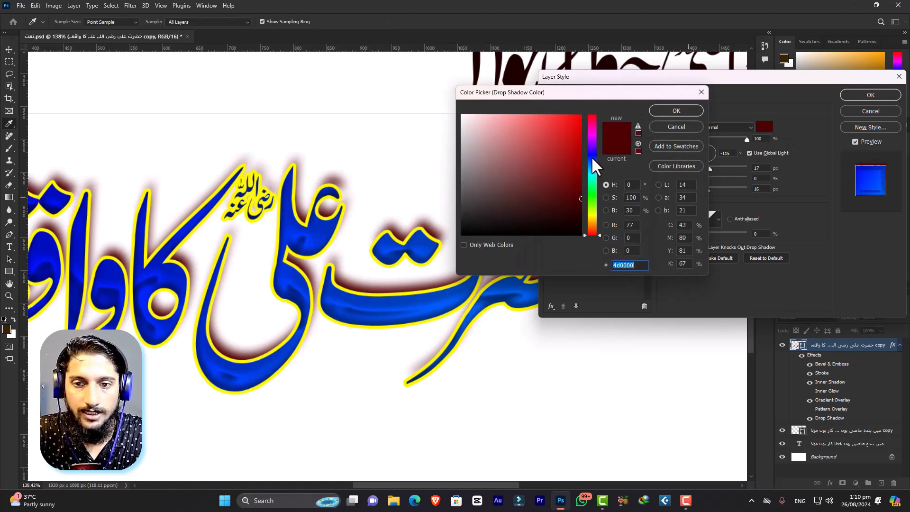
pyautogui.write('ff0000')
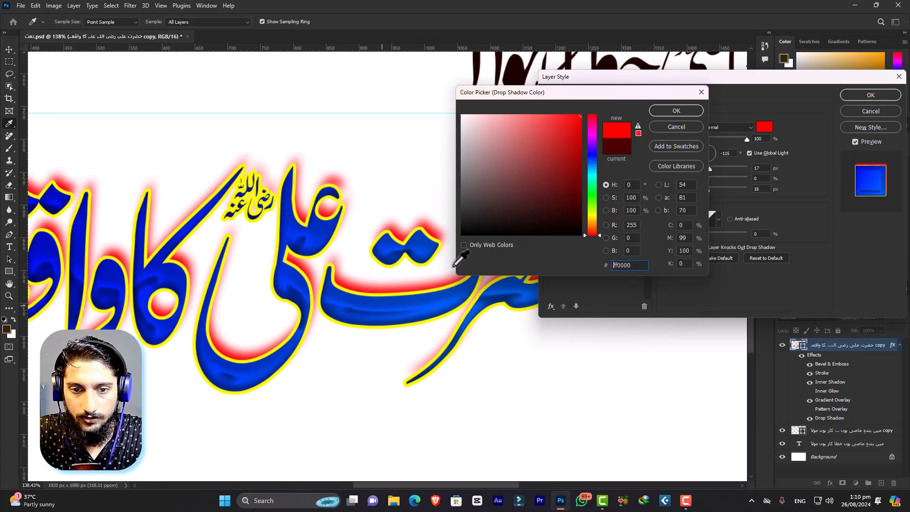
pyautogui.click(593, 155)
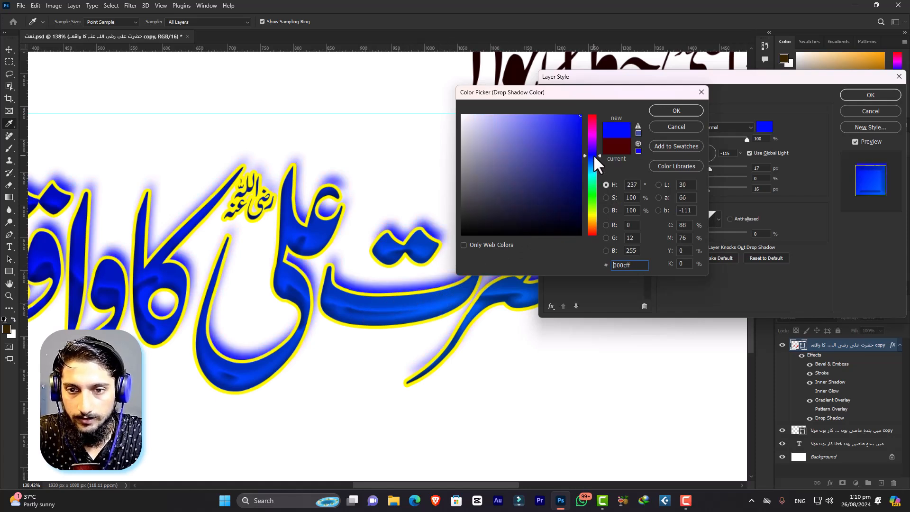
pyautogui.moveTo(573, 212); pyautogui.dragTo(587, 209)
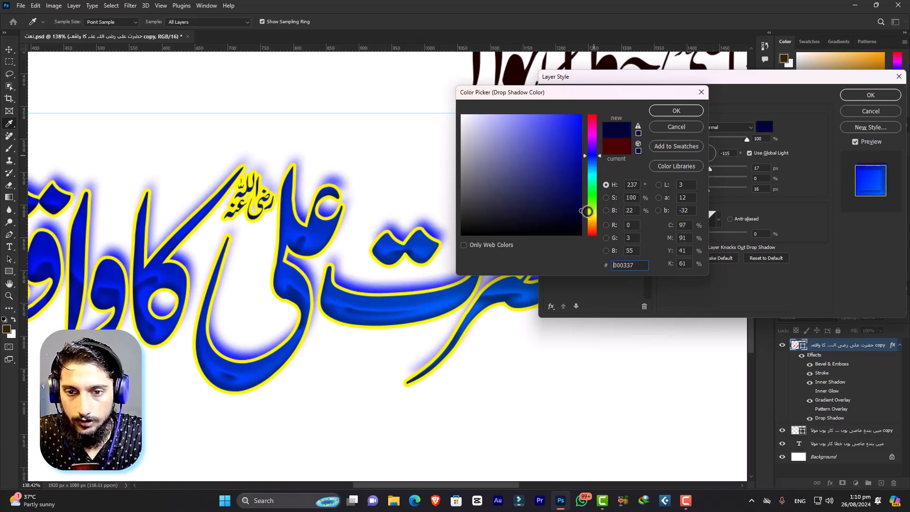
pyautogui.click(677, 110)
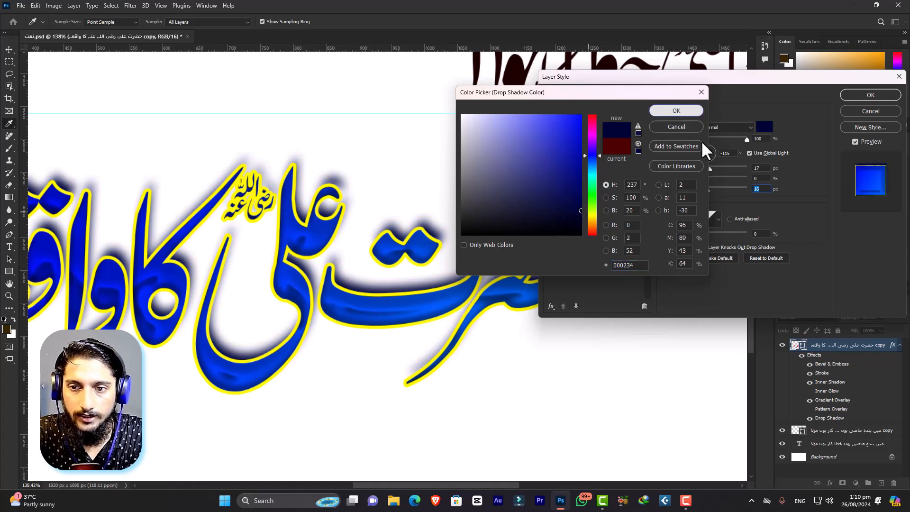
# - Lower the drop shadow's opacity to 55% and its distance to 8 px, and compare the title without and with the shadow
pyautogui.moveTo(737, 137); pyautogui.dragTo(729, 138)
pyautogui.click(726, 138)
pyautogui.moveTo(706, 167); pyautogui.dragTo(705, 168)
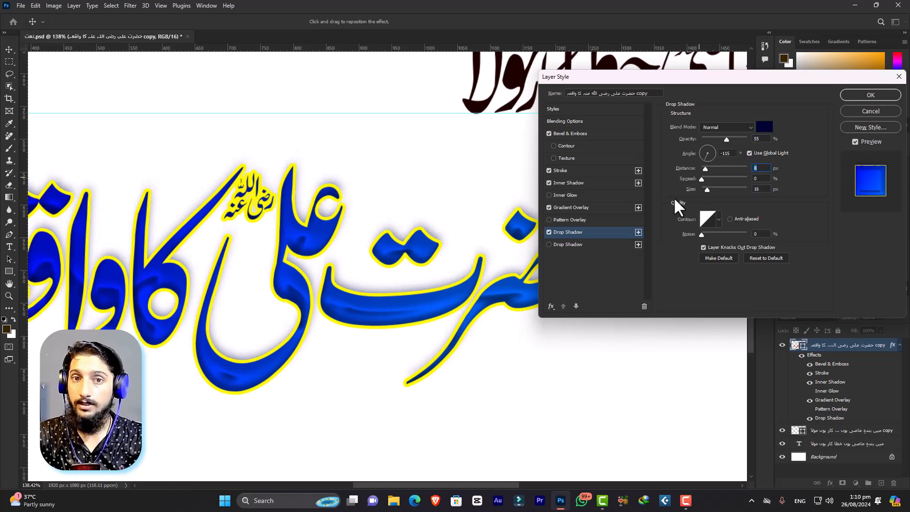
pyautogui.click(548, 231)
pyautogui.click(548, 232)
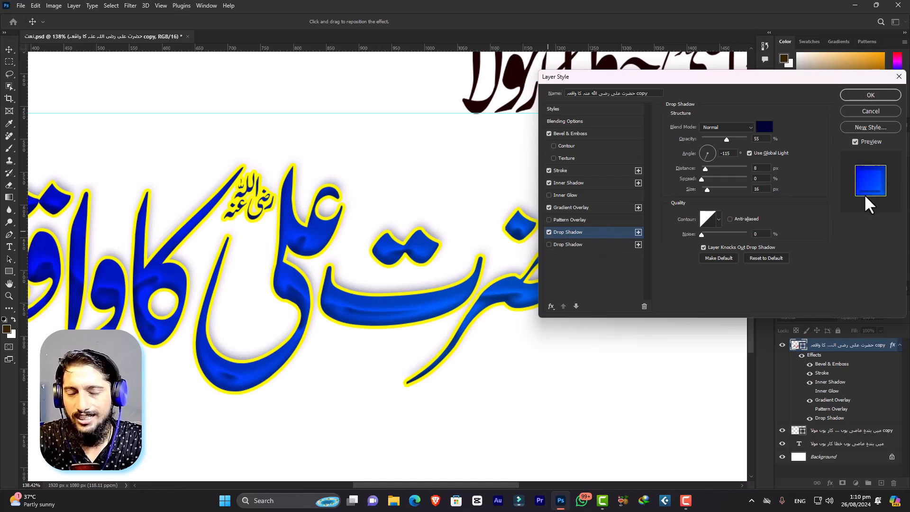
# - Save the layer effects as a new style named "blue" and leave the layer style settings without applying them
pyautogui.click(878, 125)
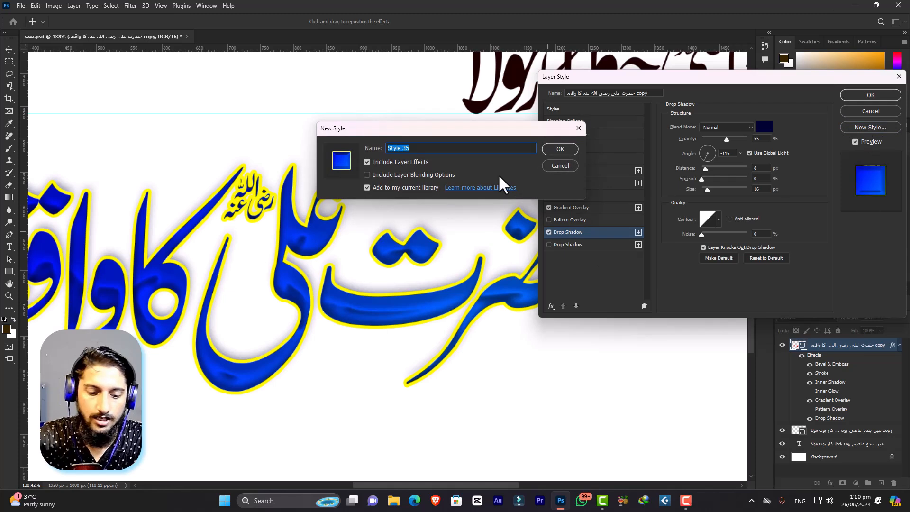
pyautogui.write('blue')
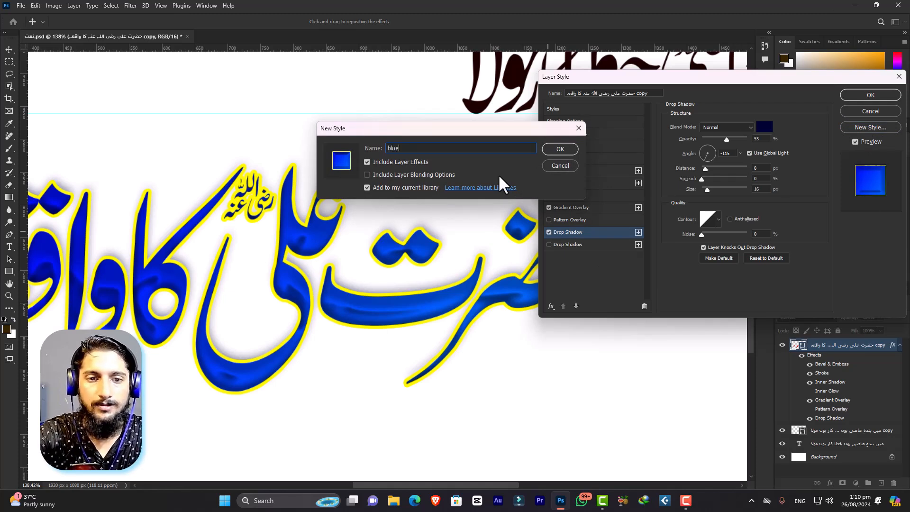
pyautogui.click(571, 150)
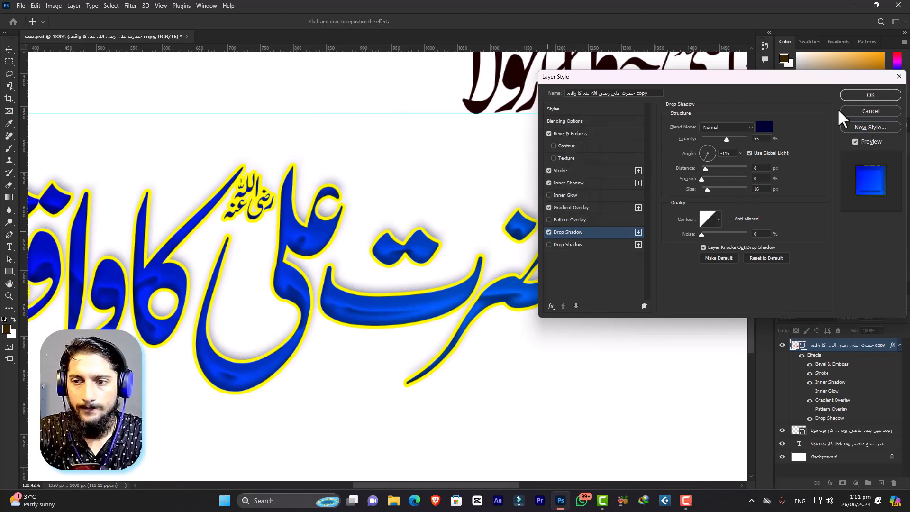
pyautogui.click(863, 109)
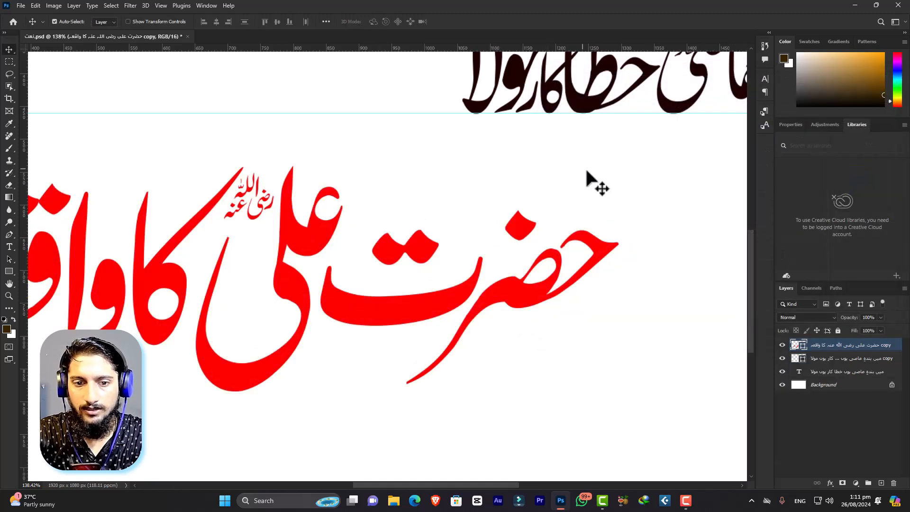
# - Change the red calligraphy title's solid fill colour to near-black
pyautogui.scroll(-3, 569, 232)
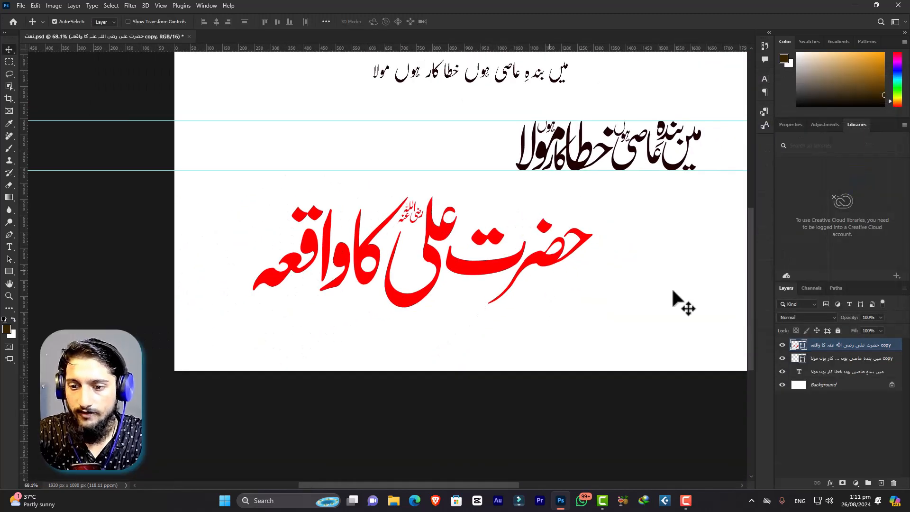
pyautogui.doubleClick(798, 345)
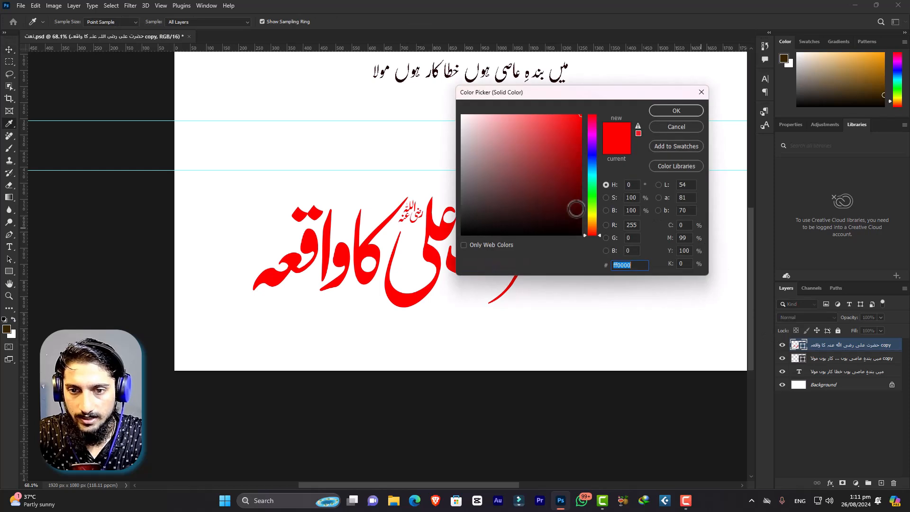
pyautogui.click(570, 209)
pyautogui.click(674, 110)
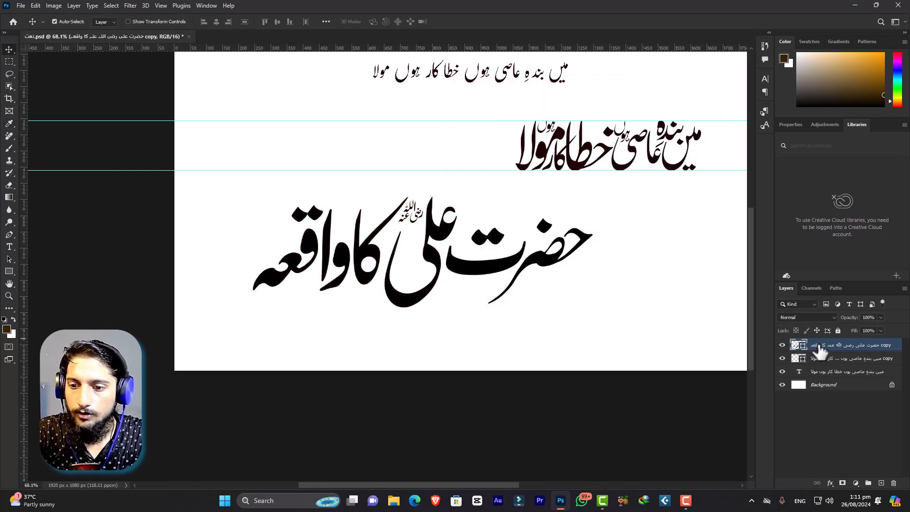
# - Open the title layer's blending options and apply the saved blue style preset
pyautogui.rightClick(819, 346)
pyautogui.click(832, 118)
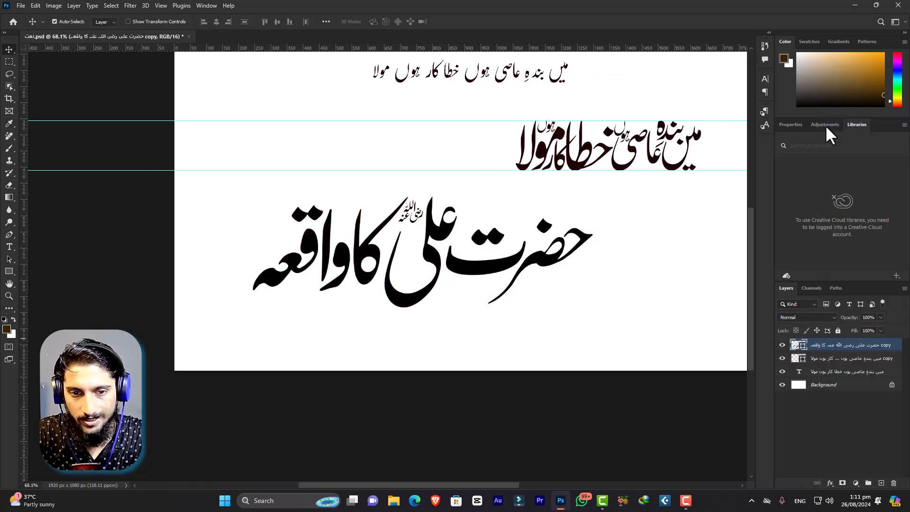
pyautogui.click(576, 110)
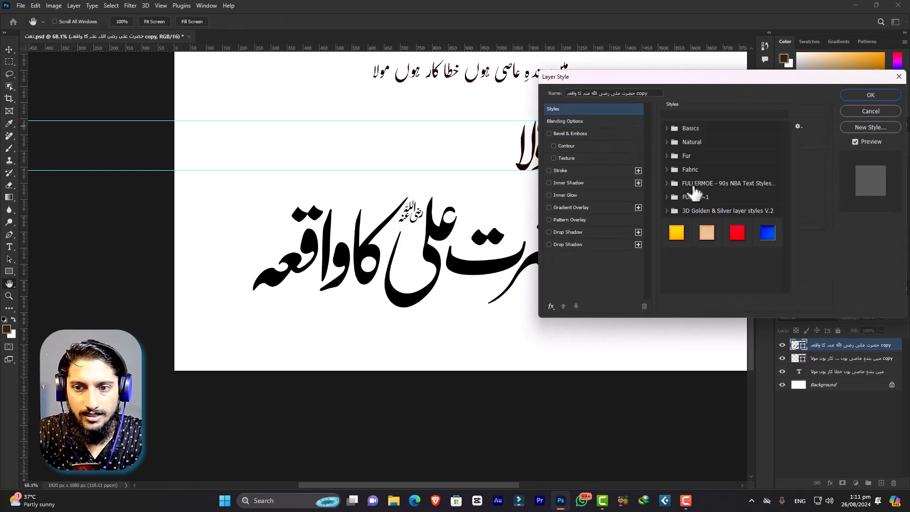
pyautogui.click(764, 233)
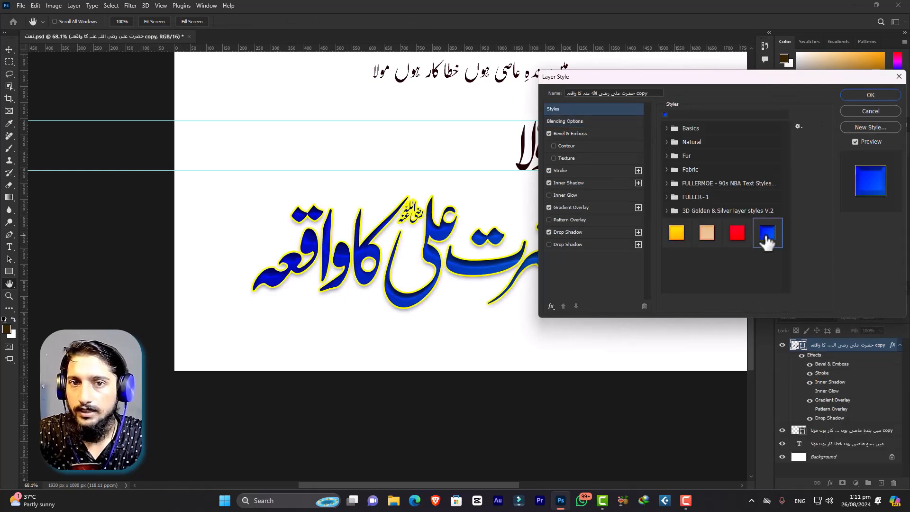
# - Try the saved red and beige style presets on the title, finishing on the golden yellow one
pyautogui.click(737, 239)
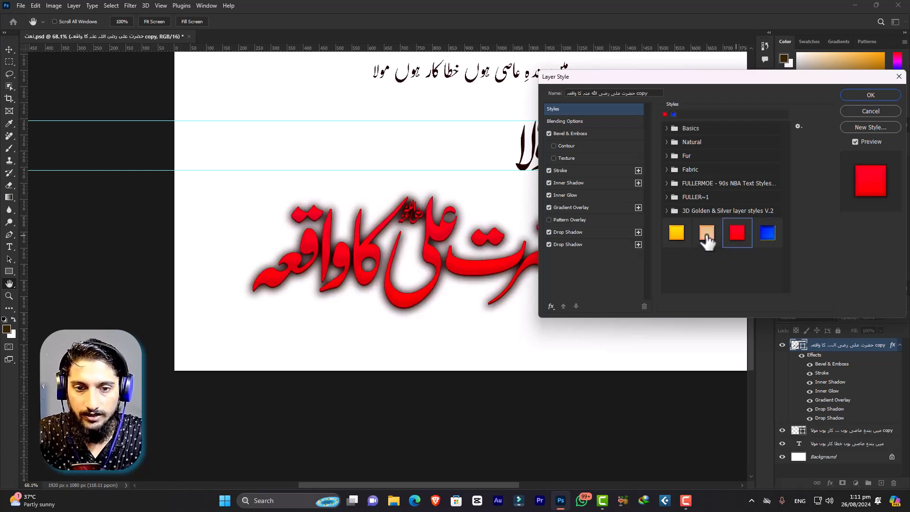
pyautogui.click(707, 240)
pyautogui.click(675, 231)
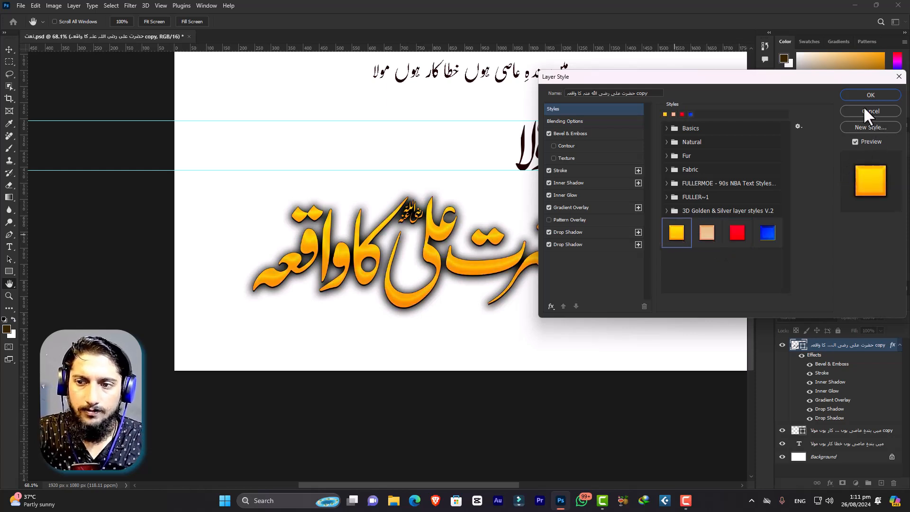
# - Keep the golden yellow style on the large title and open the blending options of the smaller black calligraphy line between the guides
pyautogui.click(867, 93)
pyautogui.scroll(-2, 550, 272)
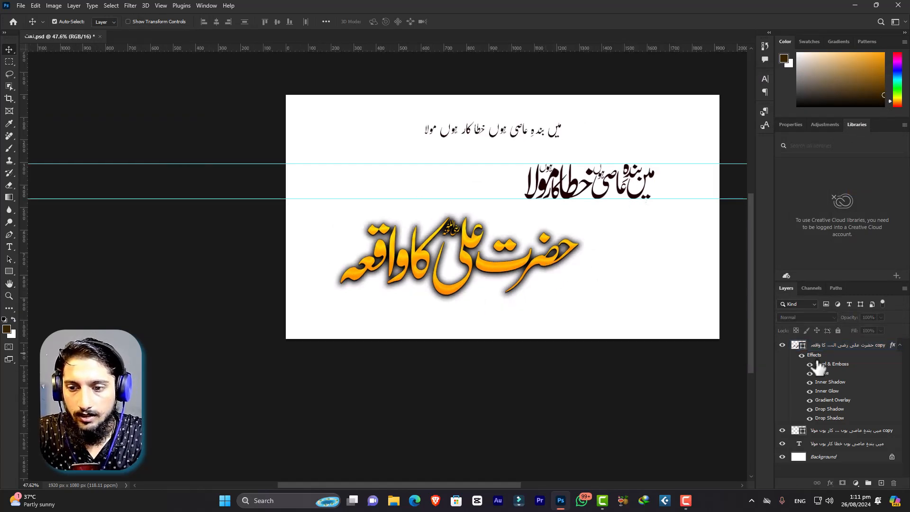
pyautogui.click(653, 188)
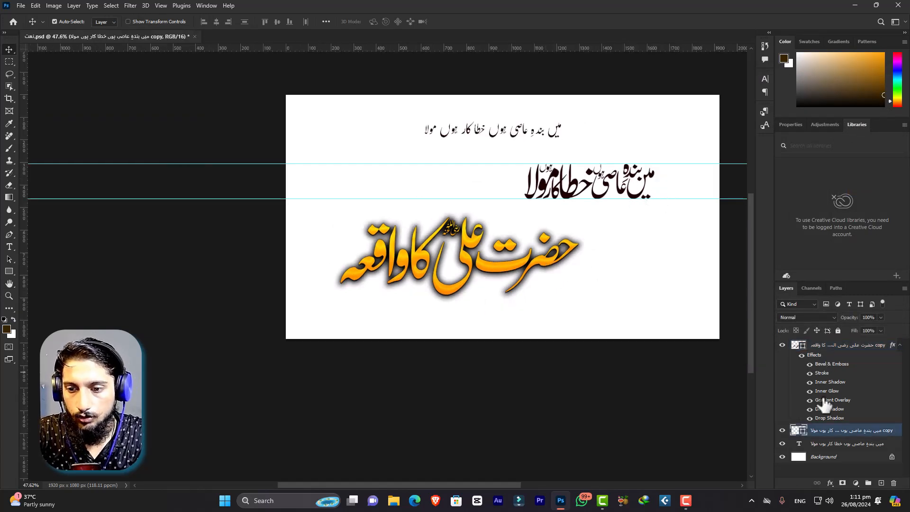
pyautogui.rightClick(846, 431)
pyautogui.click(850, 58)
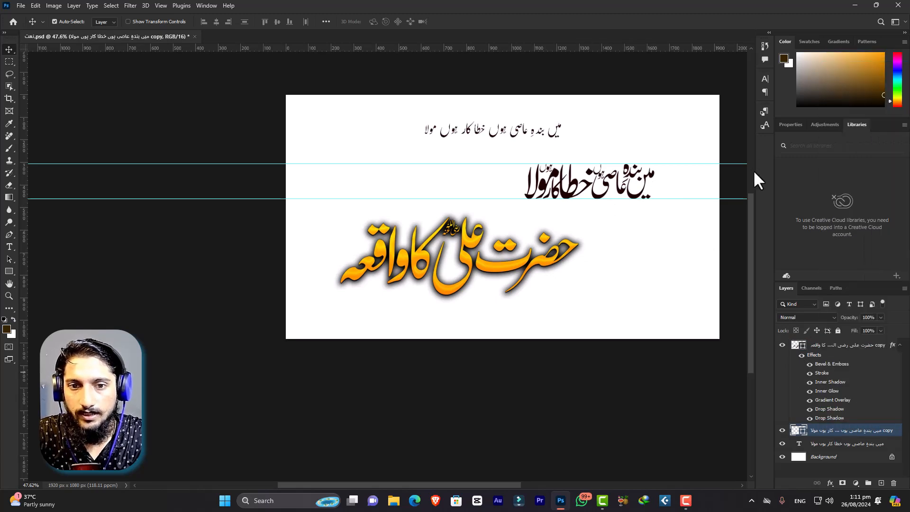
# - Apply the saved blue style preset to the smaller calligraphy line between the guides, then deselect it and inspect it close up
pyautogui.click(553, 109)
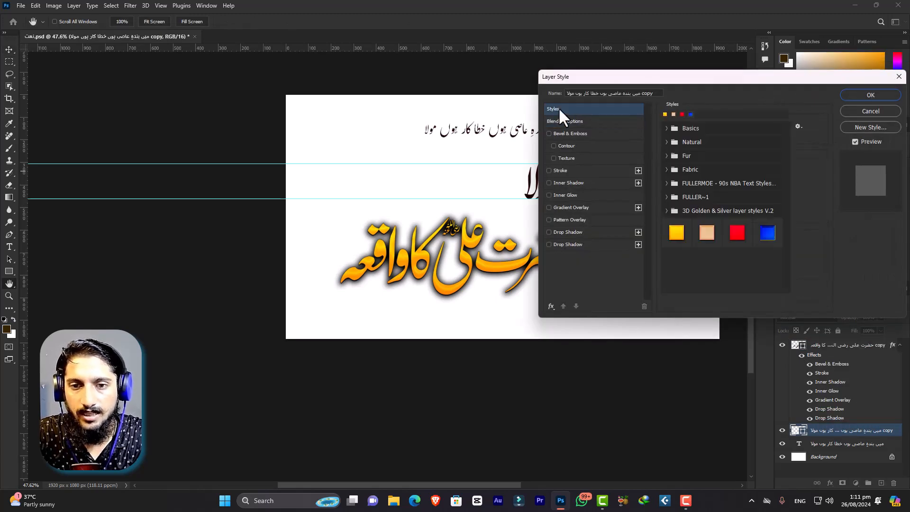
pyautogui.click(767, 232)
pyautogui.click(863, 95)
pyautogui.click(668, 222)
pyautogui.scroll(2, 655, 161)
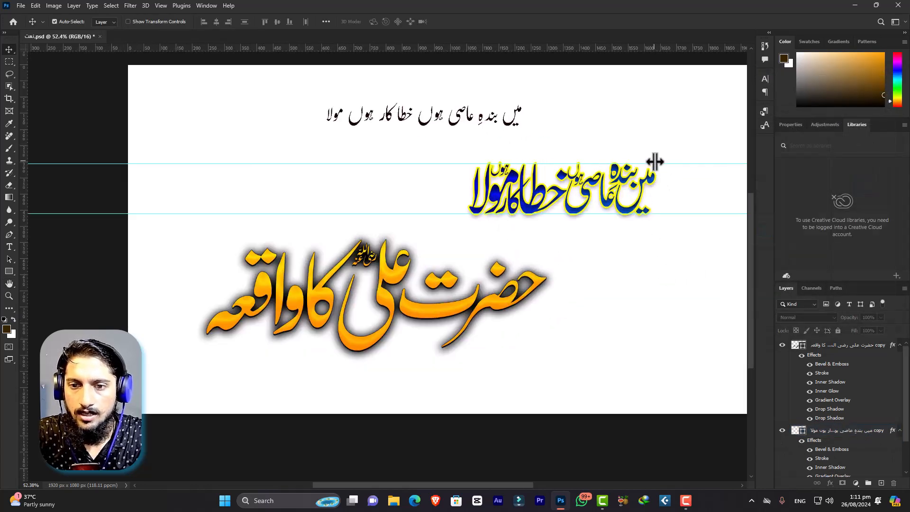
pyautogui.scroll(5, 654, 162)
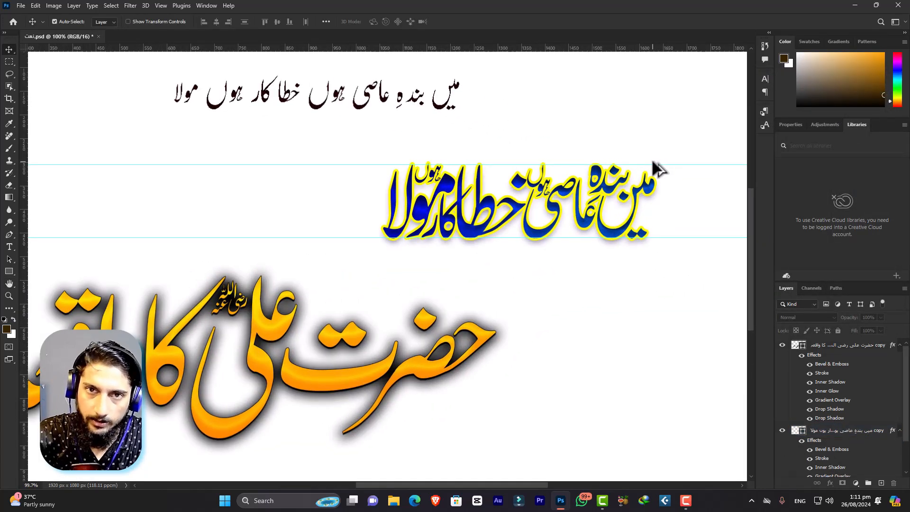